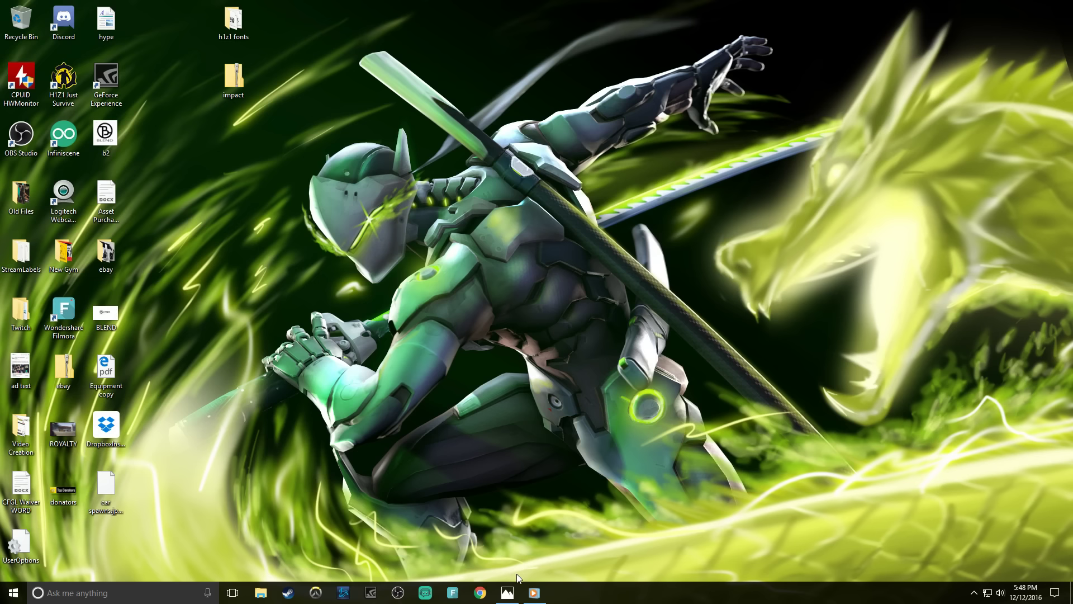
Bring back the H1Z1 screenshot in Photos and the paused 12.11.2016 gameplay recording.
left_click(508, 592)
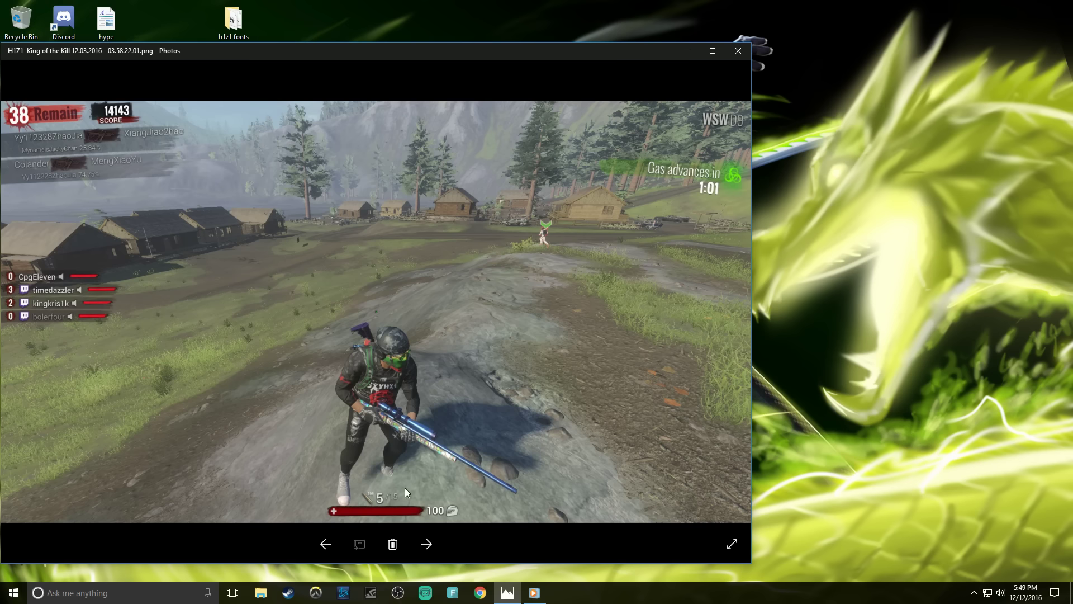
left_click(535, 591)
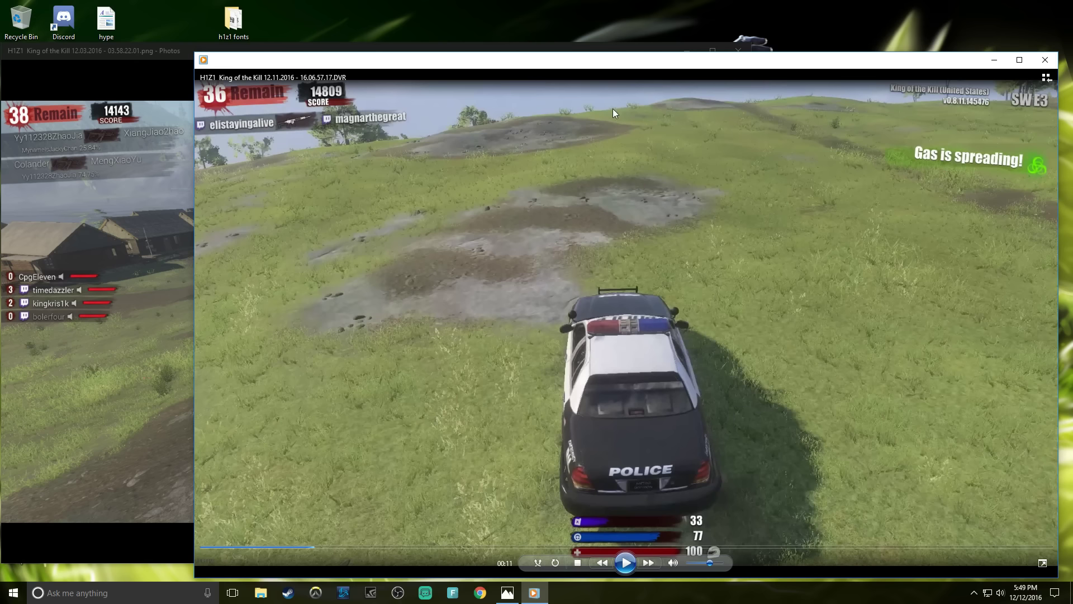
Close the police-car gameplay recording and shift the King of the Kill screenshot window right.
left_click(259, 48)
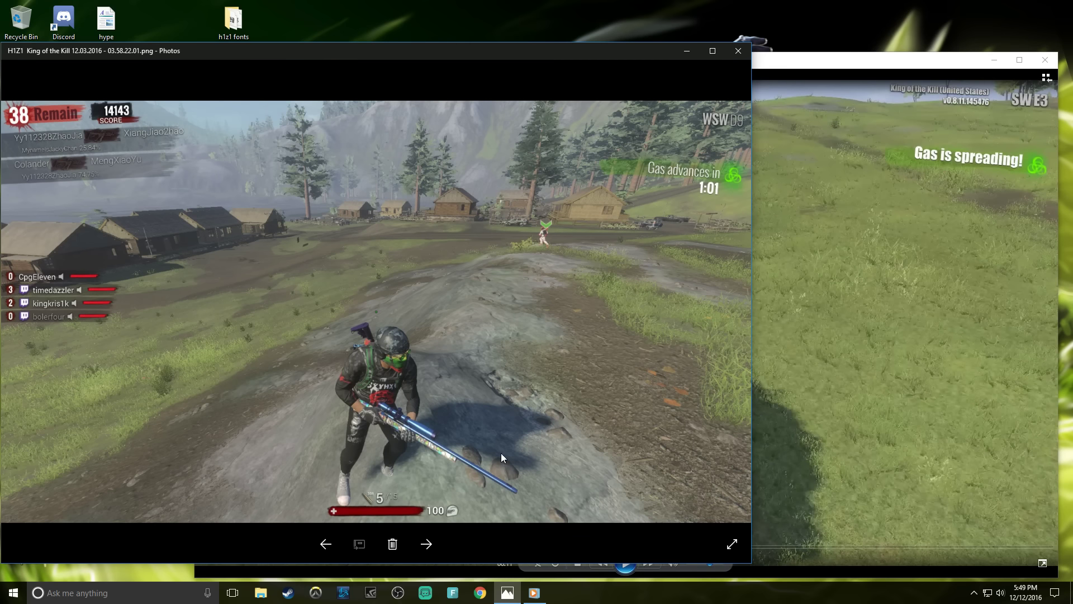
left_click(774, 70)
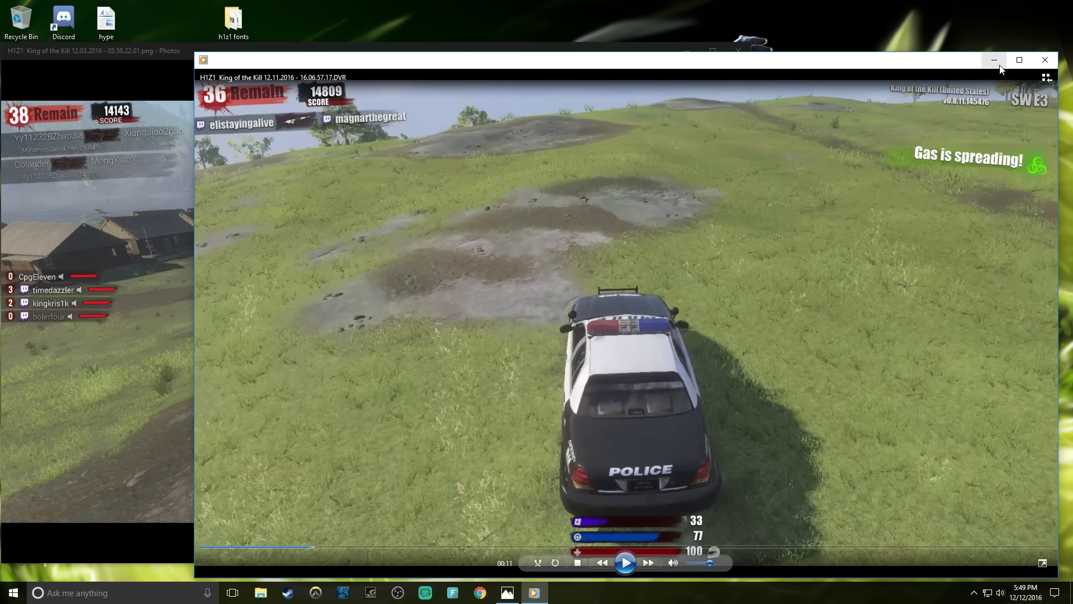
left_click(1045, 59)
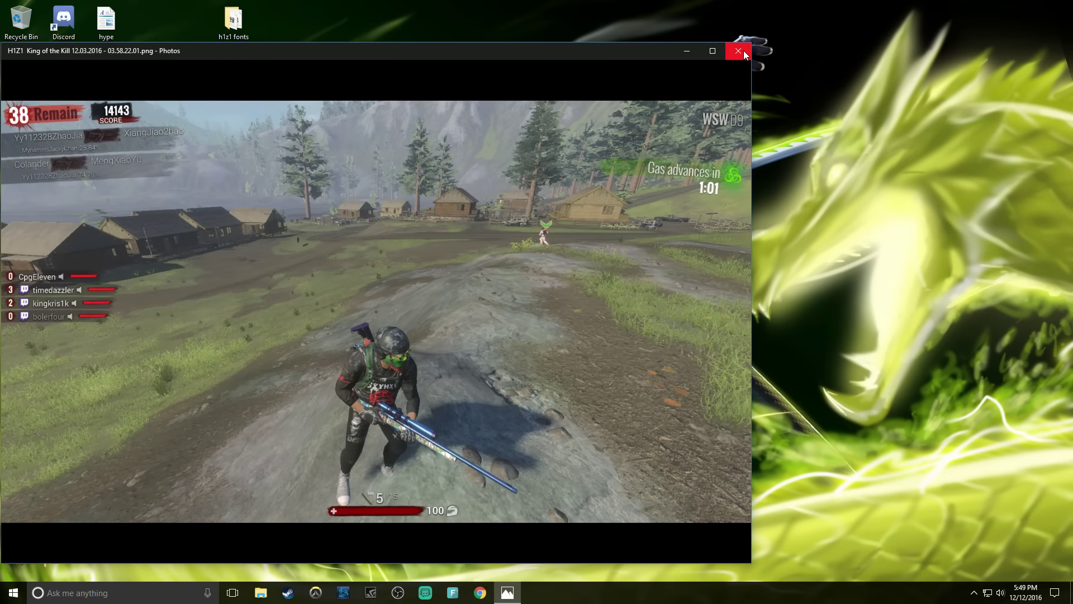
left_click_drag(609, 50, 663, 53)
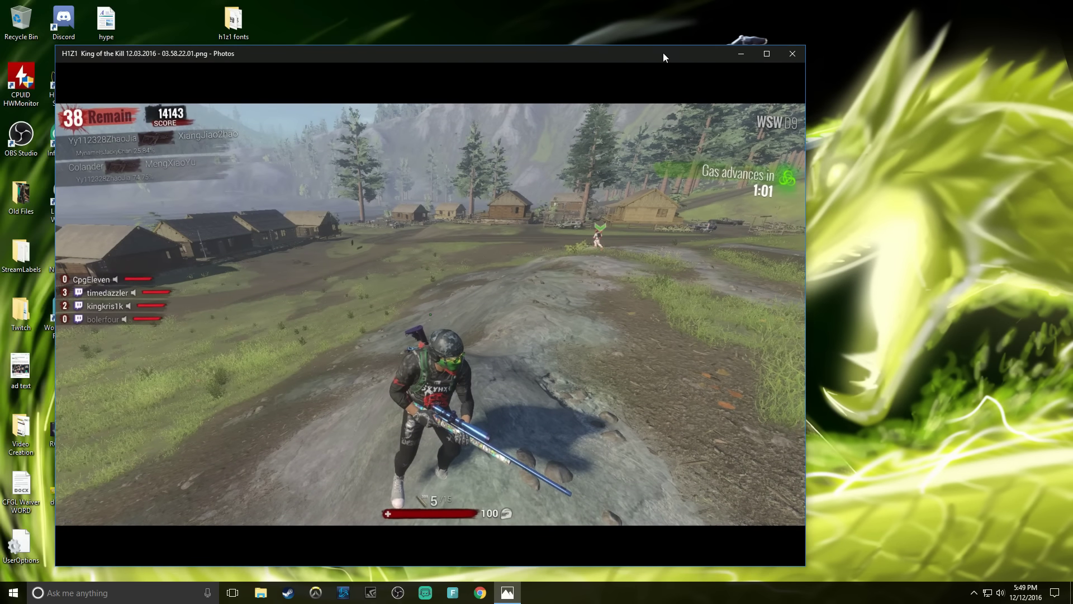
Close Photos and open H1Z1: King of the Kill's install folder via Steam's Browse local files.
left_click(793, 55)
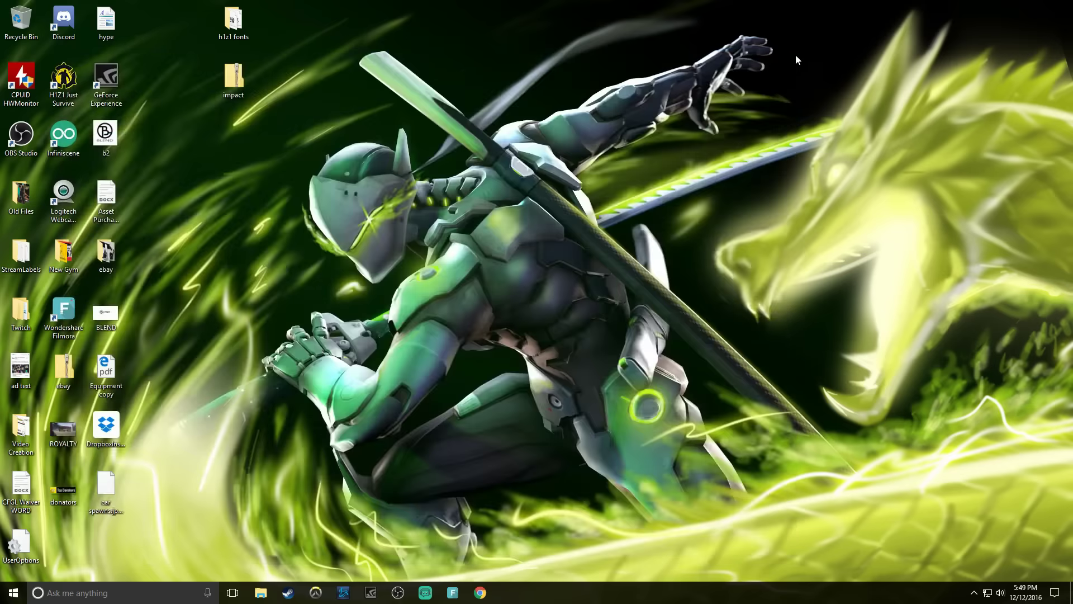
left_click(286, 594)
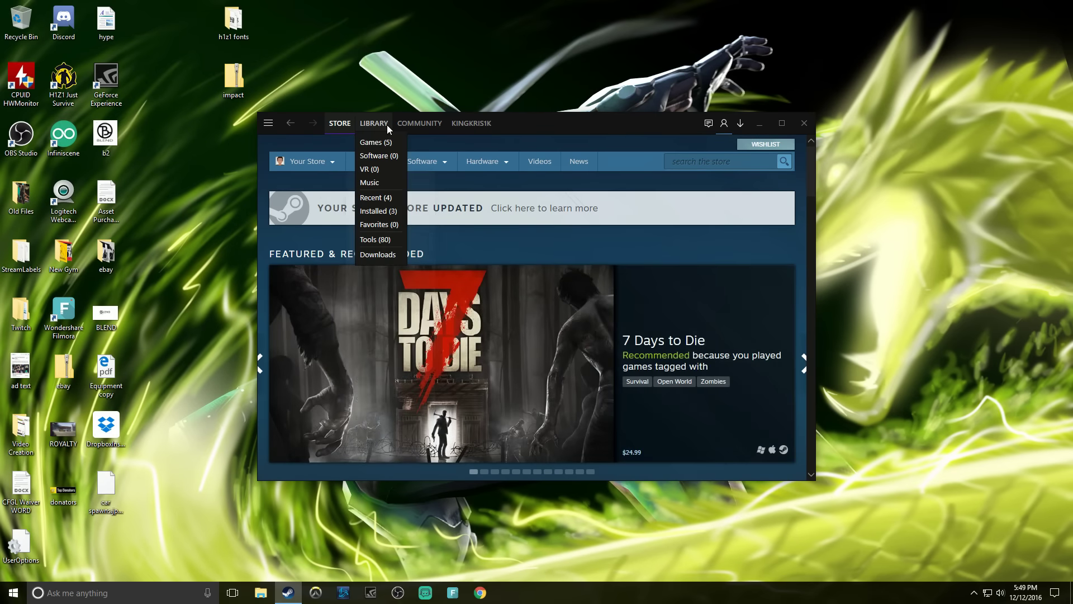
left_click(387, 126)
right_click(329, 205)
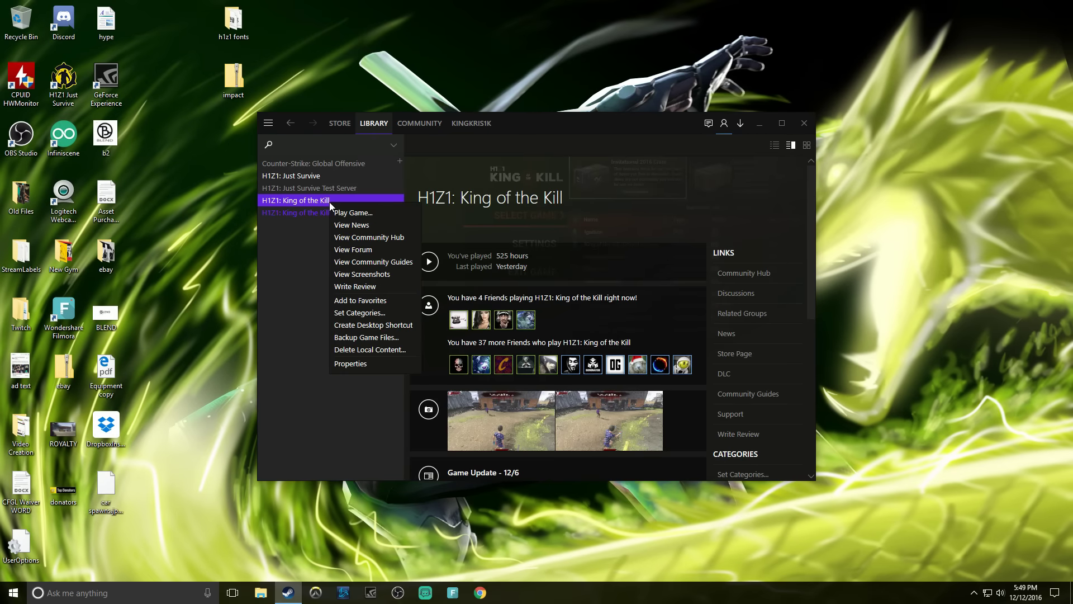
left_click(369, 364)
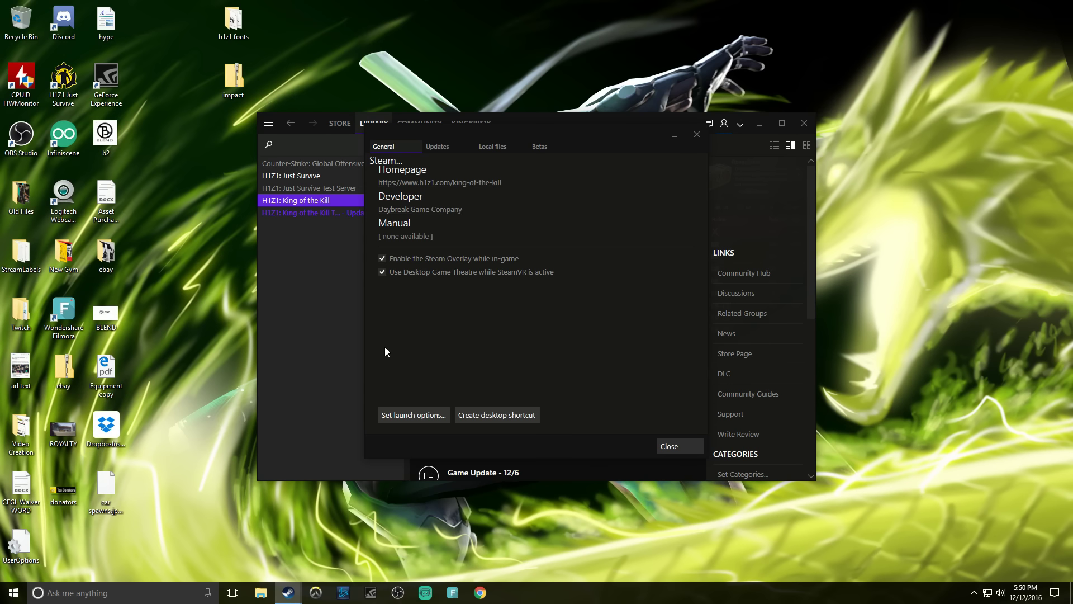
left_click(494, 149)
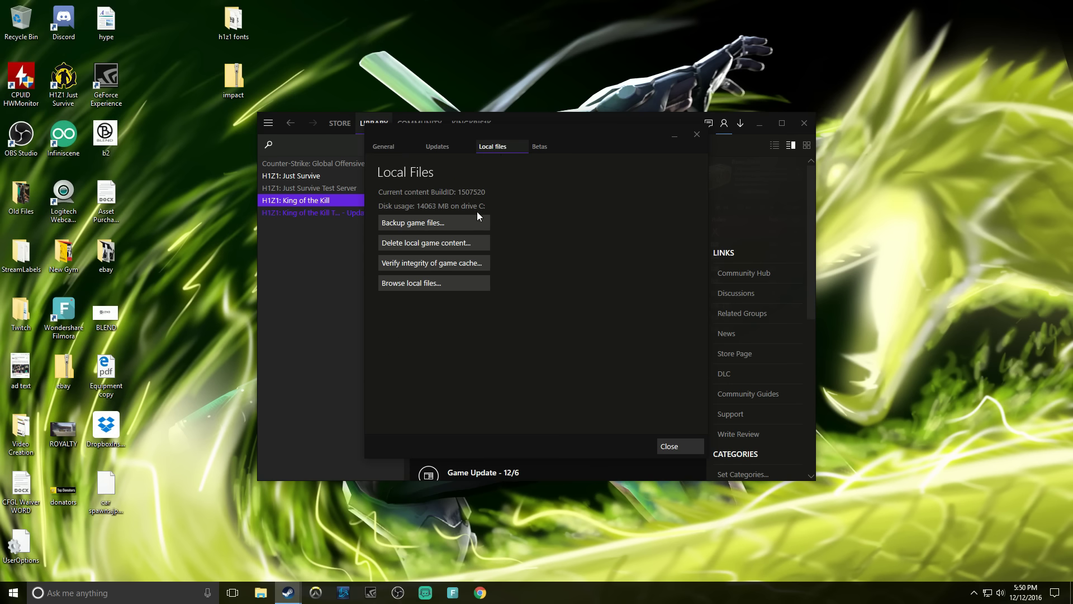
left_click(441, 286)
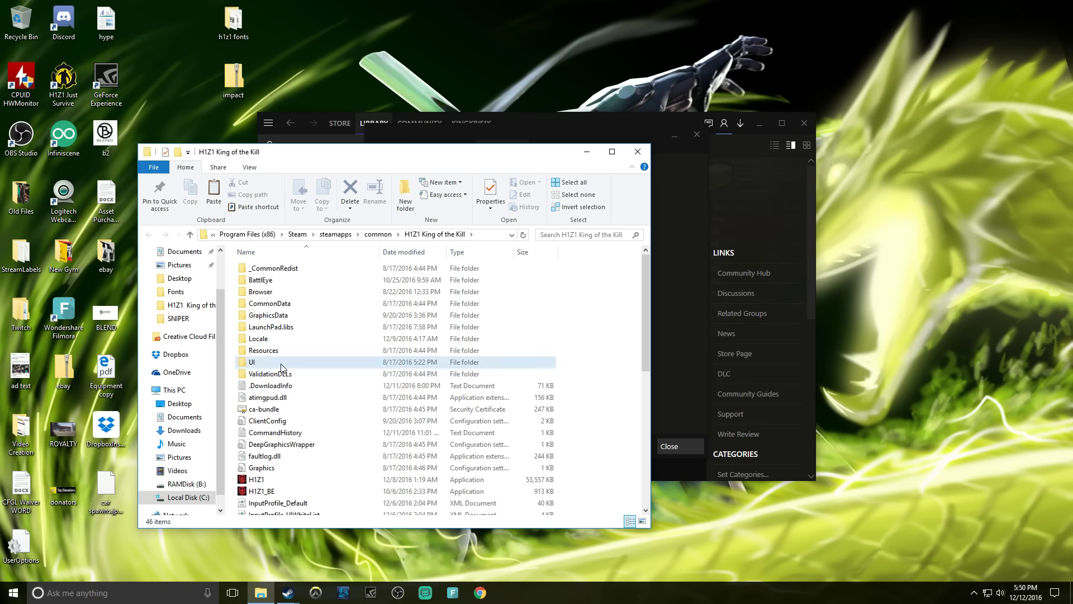
Navigate into UI > Resource > Fonts and close the leftover Steam windows.
double_click(281, 363)
double_click(281, 270)
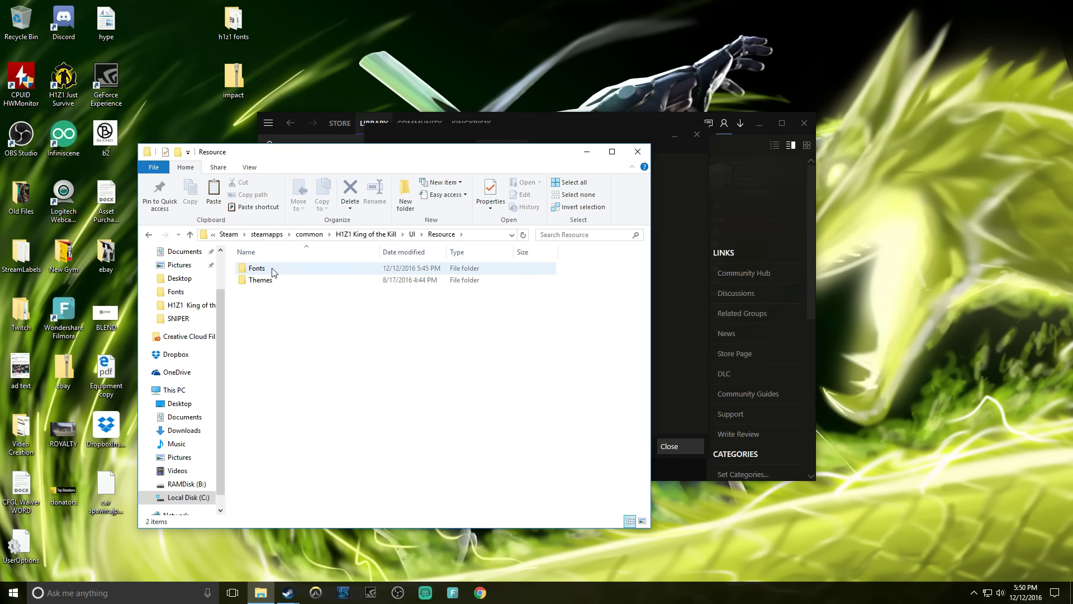
double_click(274, 270)
left_click(802, 120)
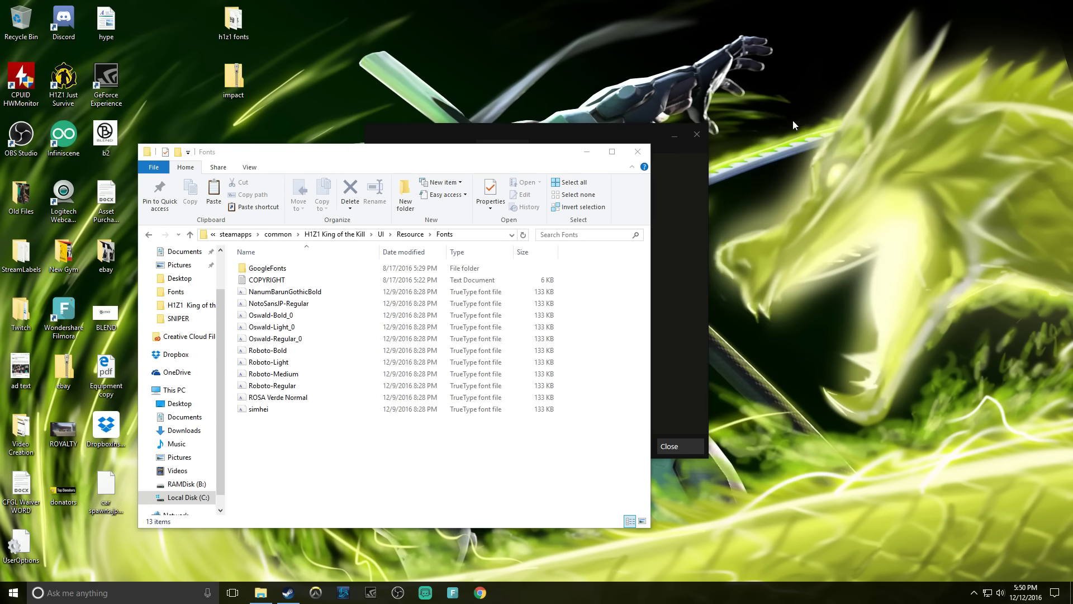
left_click(696, 135)
left_click_drag(490, 156, 735, 113)
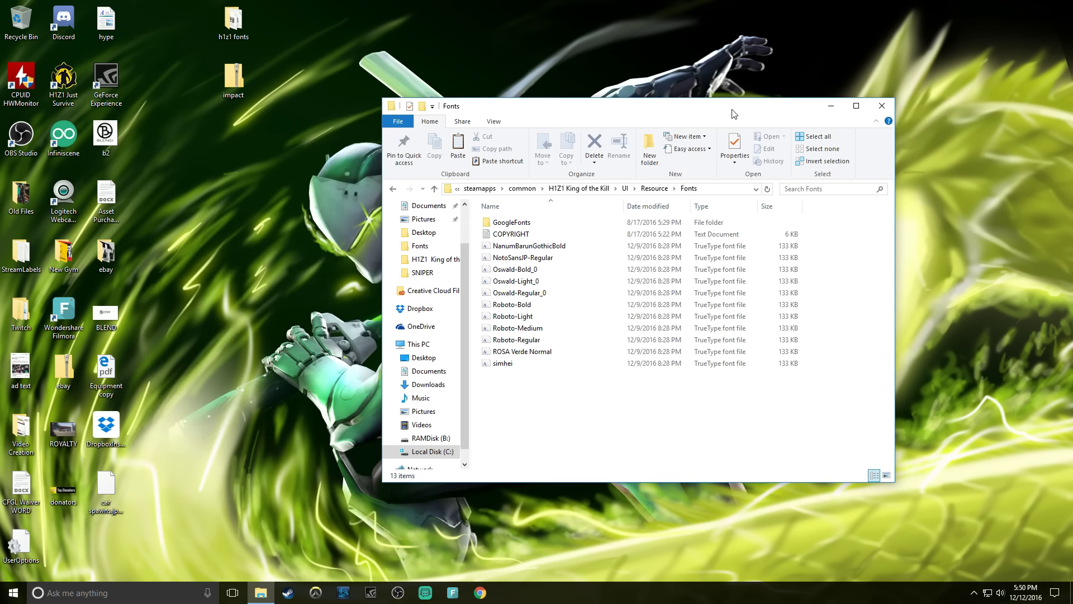
Copy the 11 game font files, NanumBarunGothicBold through simhei, into a new desktop folder.
left_click(552, 247)
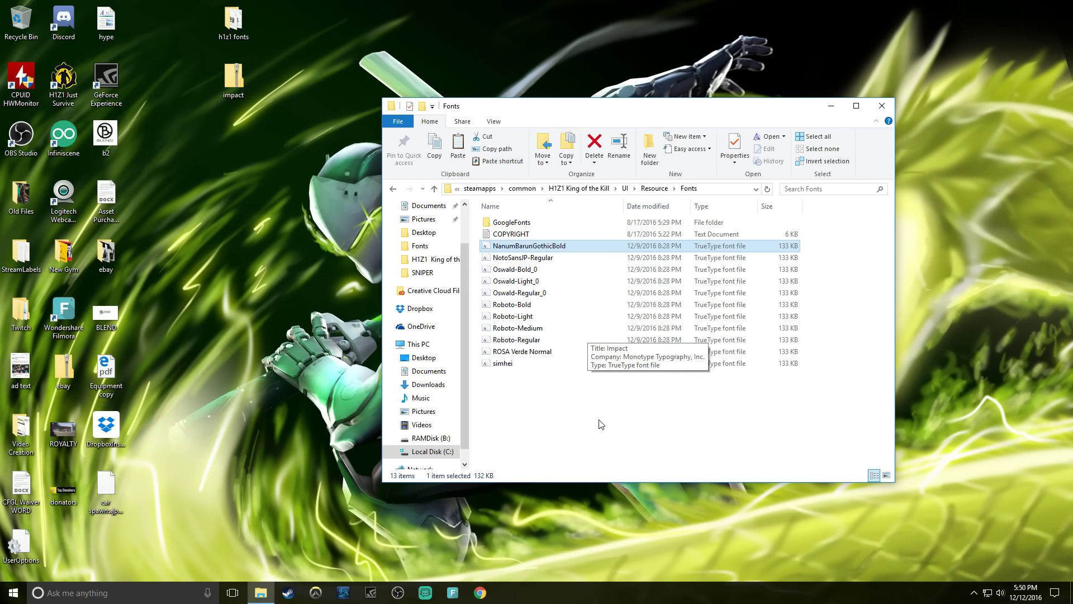
key("shift+Down")
key("shift+Down")
key("shift+Down")
key("shift+Down")
key("shift+Down")
key("shift+Down")
key("shift+Down")
key("shift+Down")
key("shift+Down")
key("shift+Down")
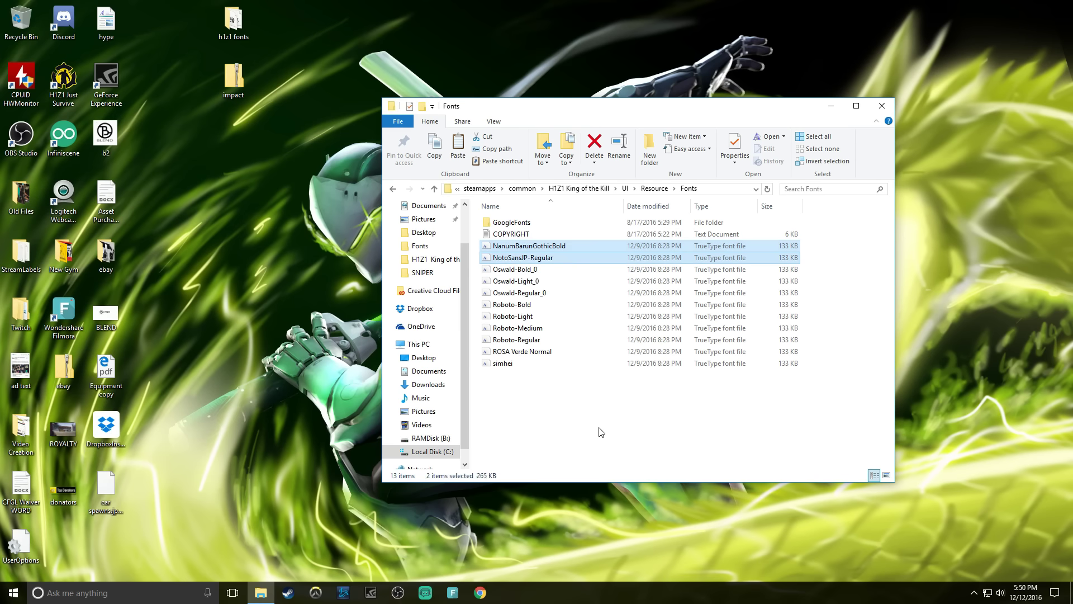
right_click(542, 363)
left_click(579, 450)
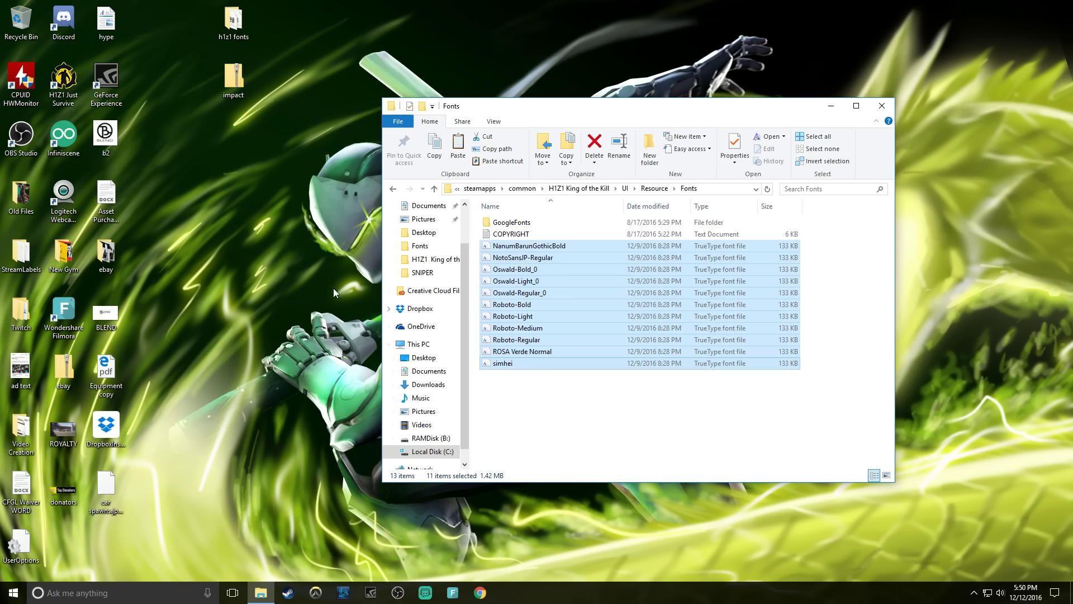
right_click(193, 183)
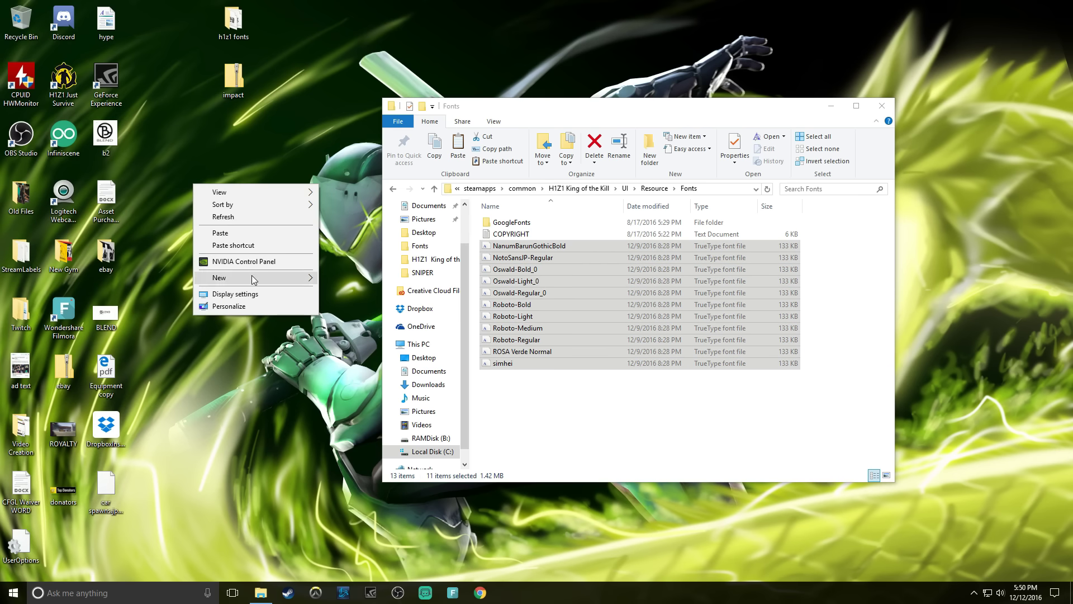
mouse_move(253, 277)
left_click(341, 277)
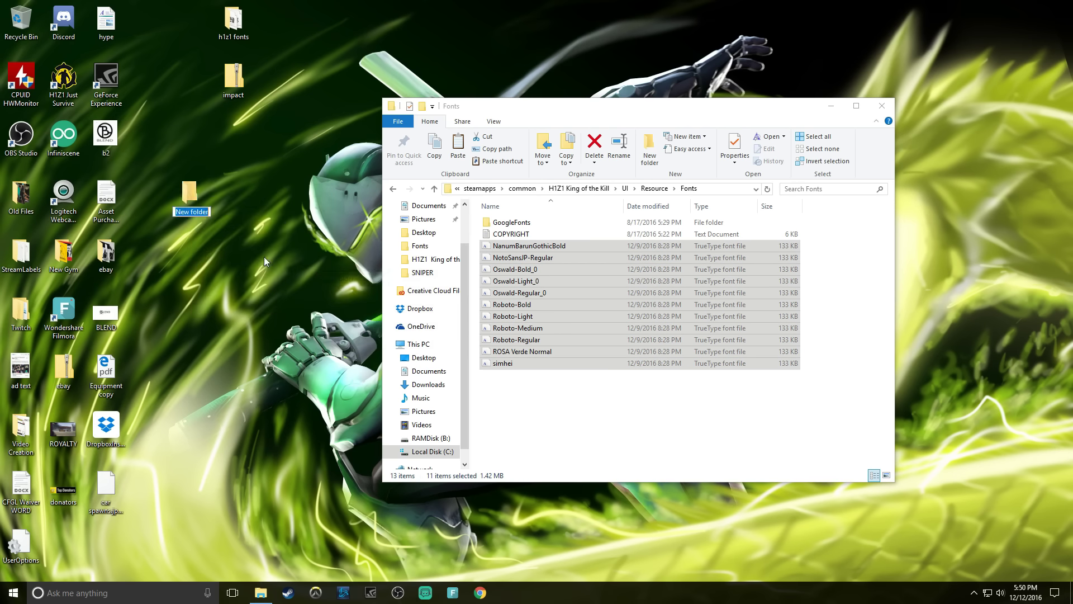
left_click(200, 194)
double_click(194, 194)
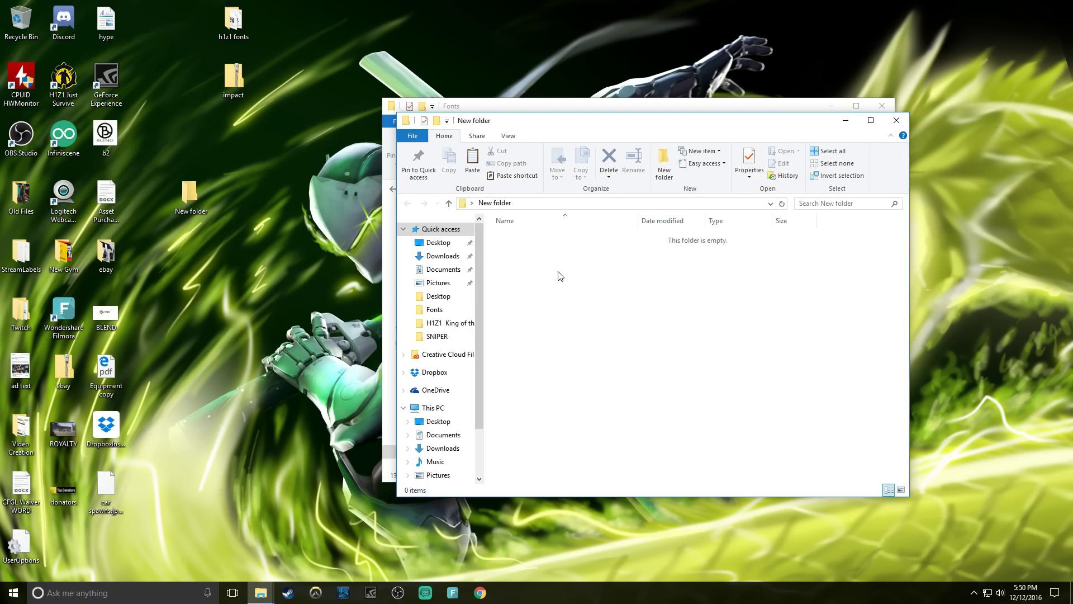
key("ctrl+v")
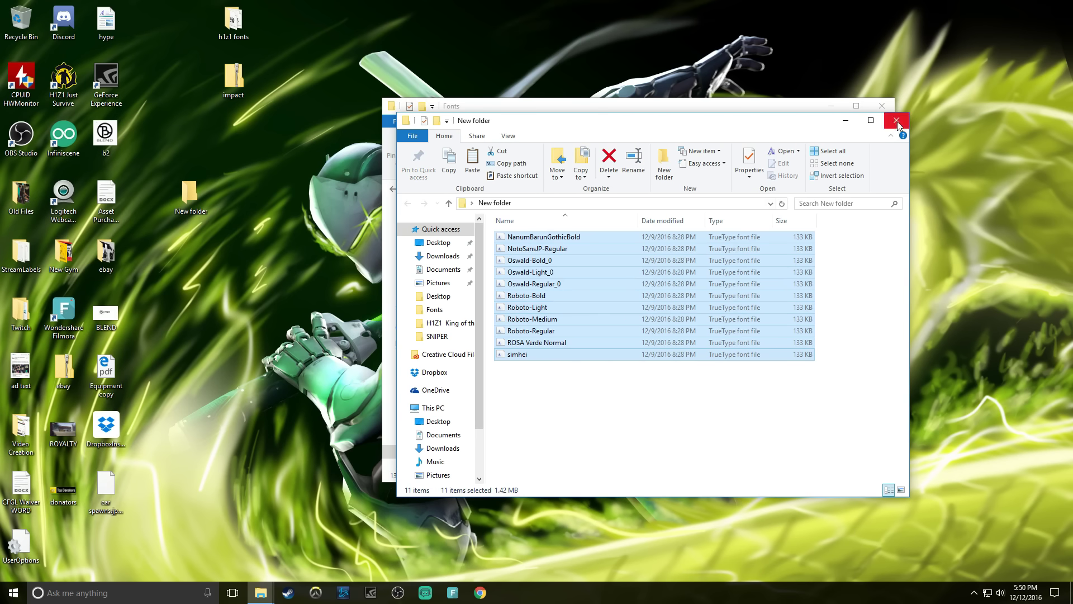
Rename the new desktop folder to 'old h1 fonts'.
left_click(896, 120)
left_click(200, 213)
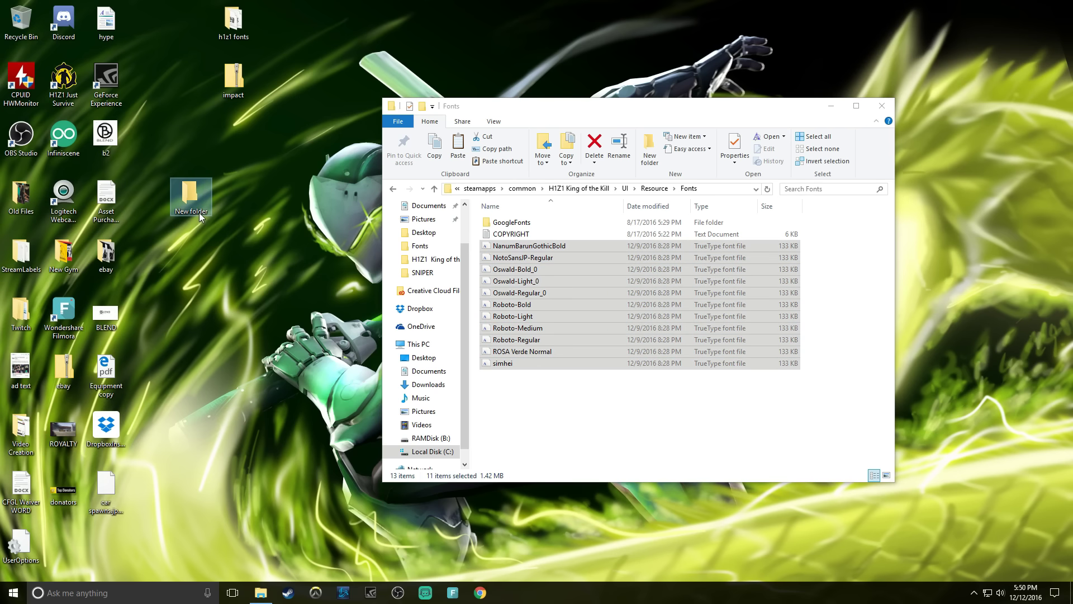
type("o")
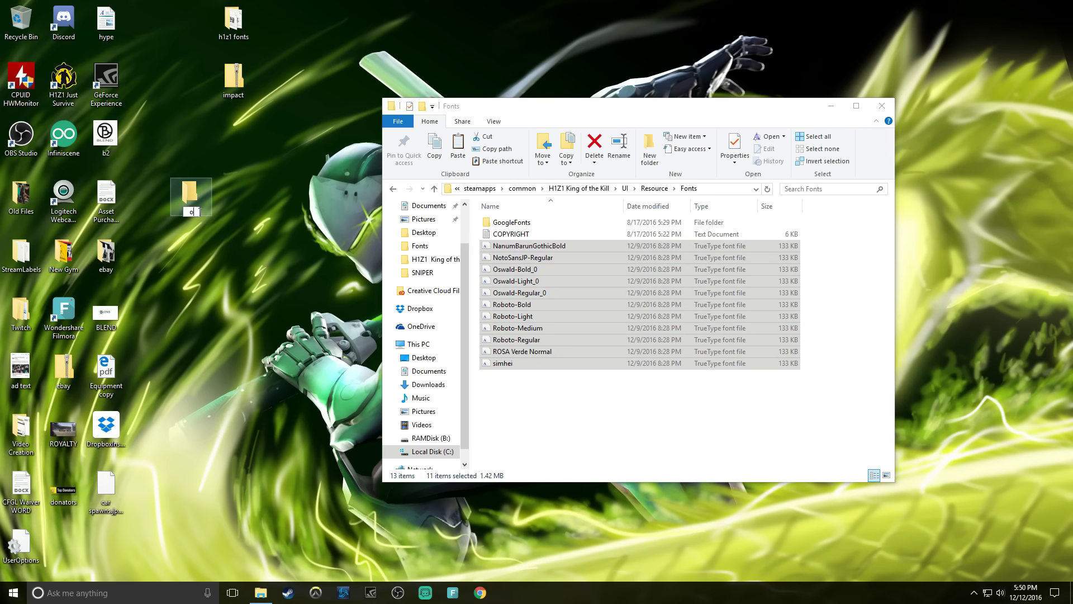
type("ld h1 fonts")
left_click(306, 272)
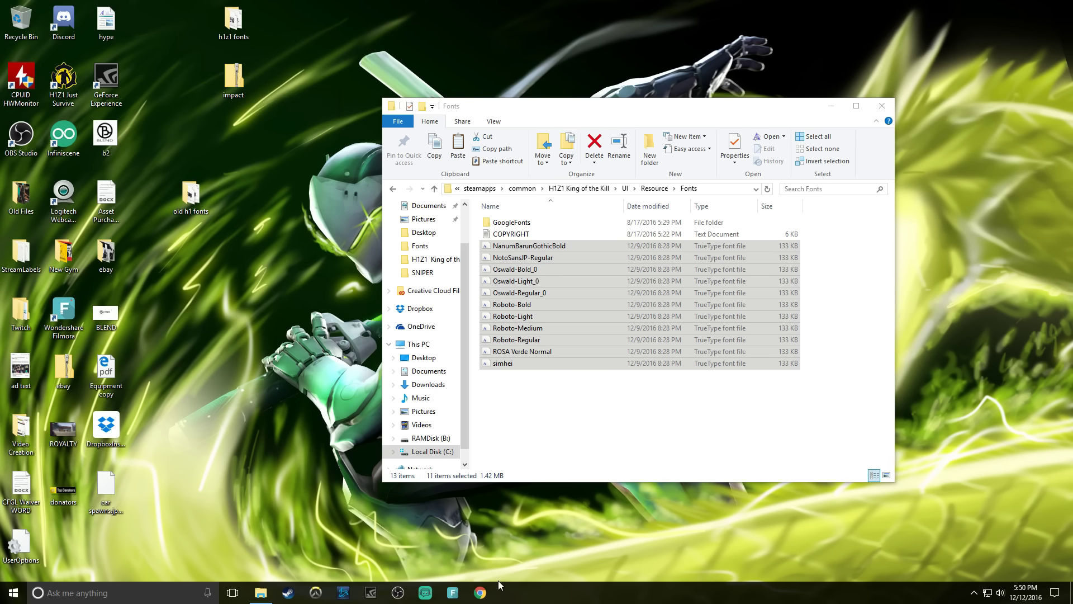
left_click(479, 593)
type("dafont.com")
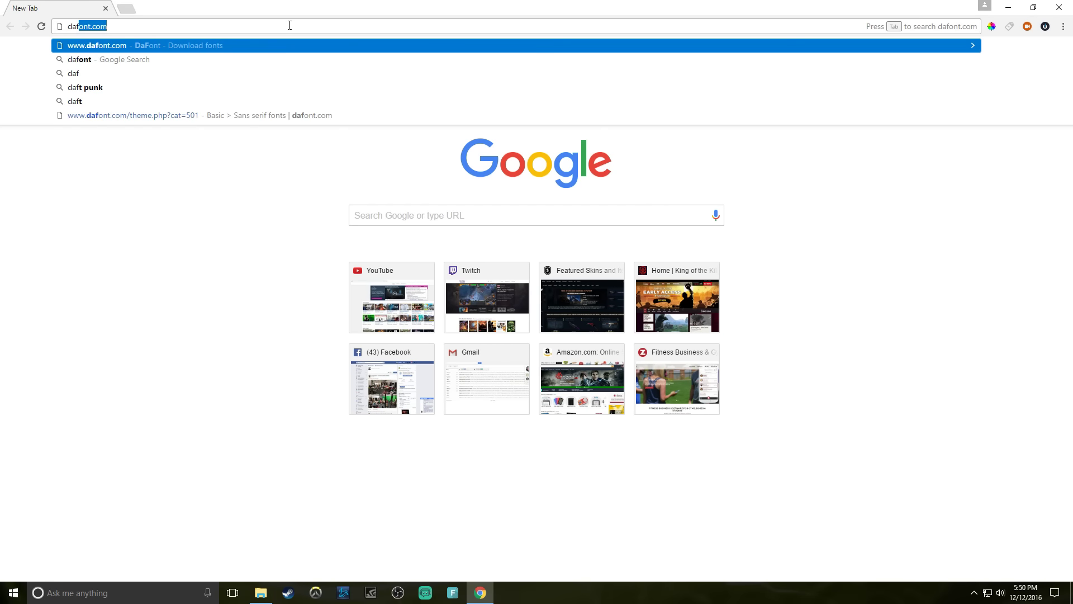
key("Return")
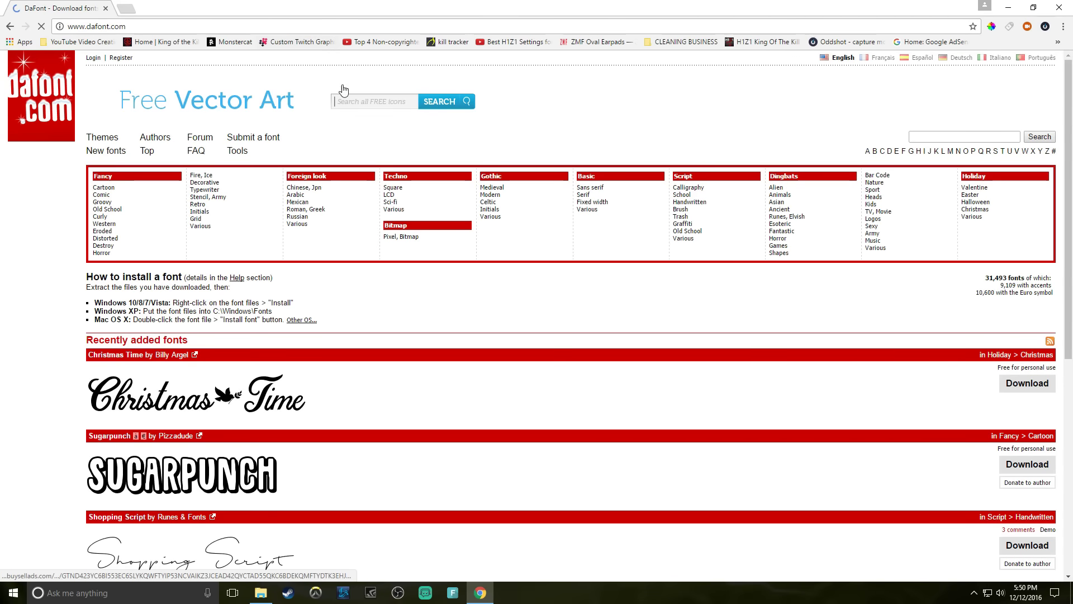
left_click(104, 187)
scroll(314, 309, "down", 3)
scroll(315, 309, "down", 6)
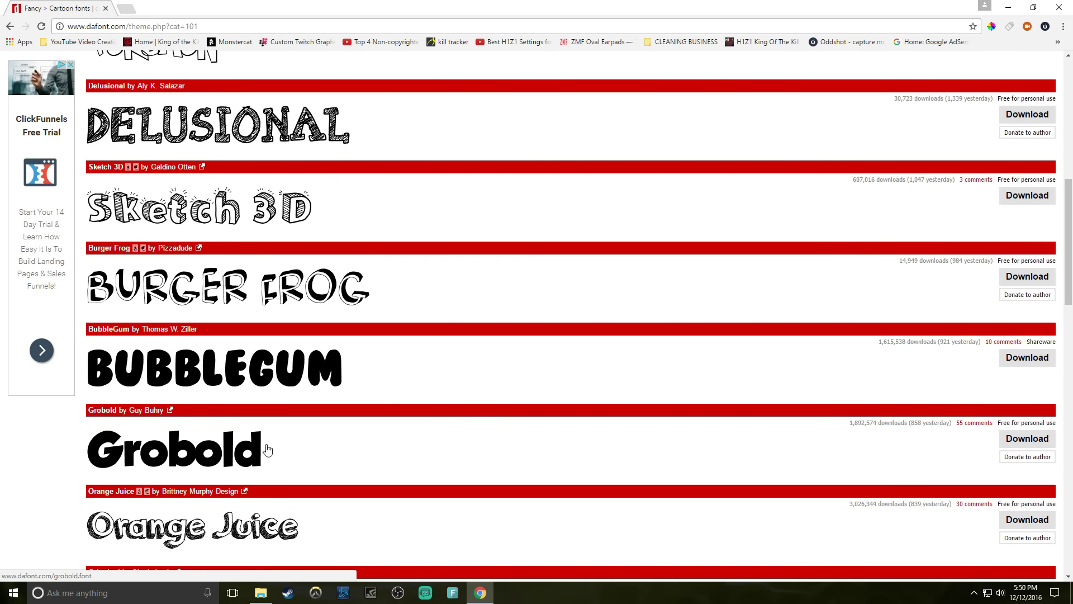
scroll(400, 422, "up", 1)
scroll(438, 395, "up", 8)
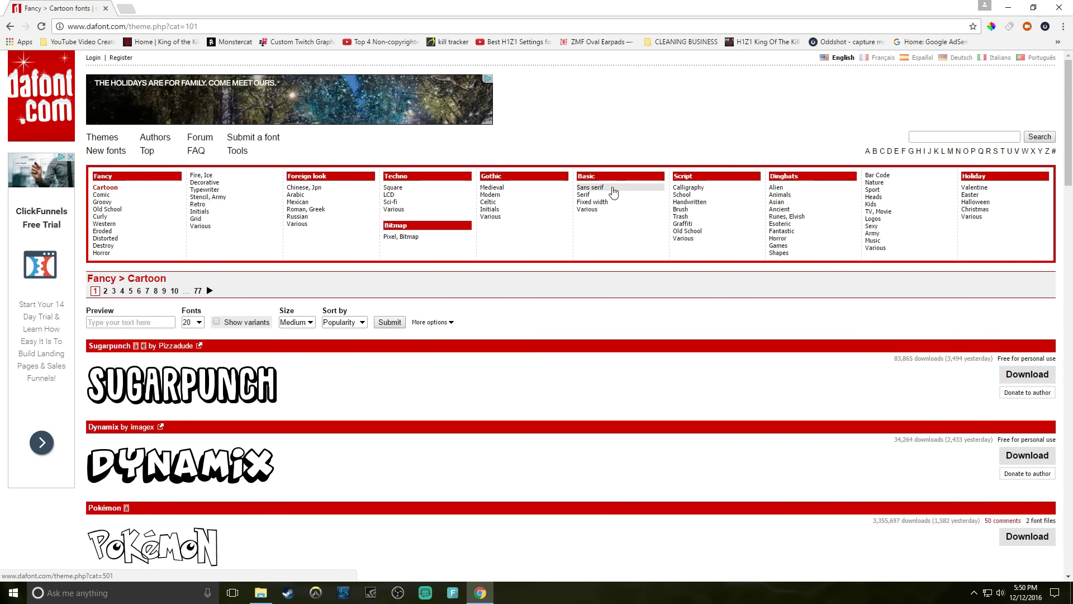
left_click(591, 187)
scroll(401, 344, "down", 5)
scroll(360, 317, "down", 3)
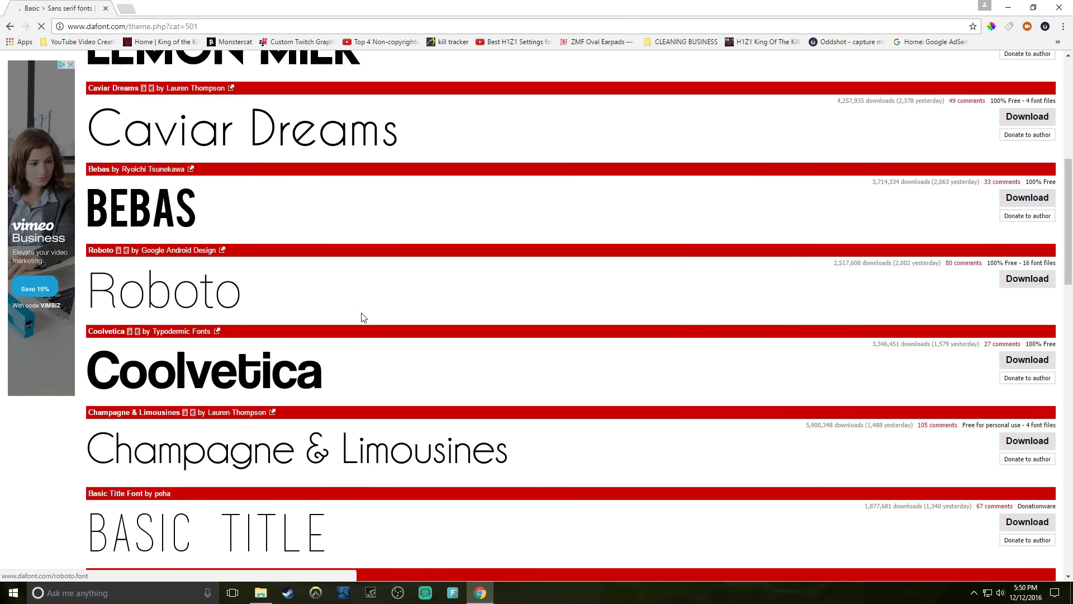
scroll(359, 316, "up", 2)
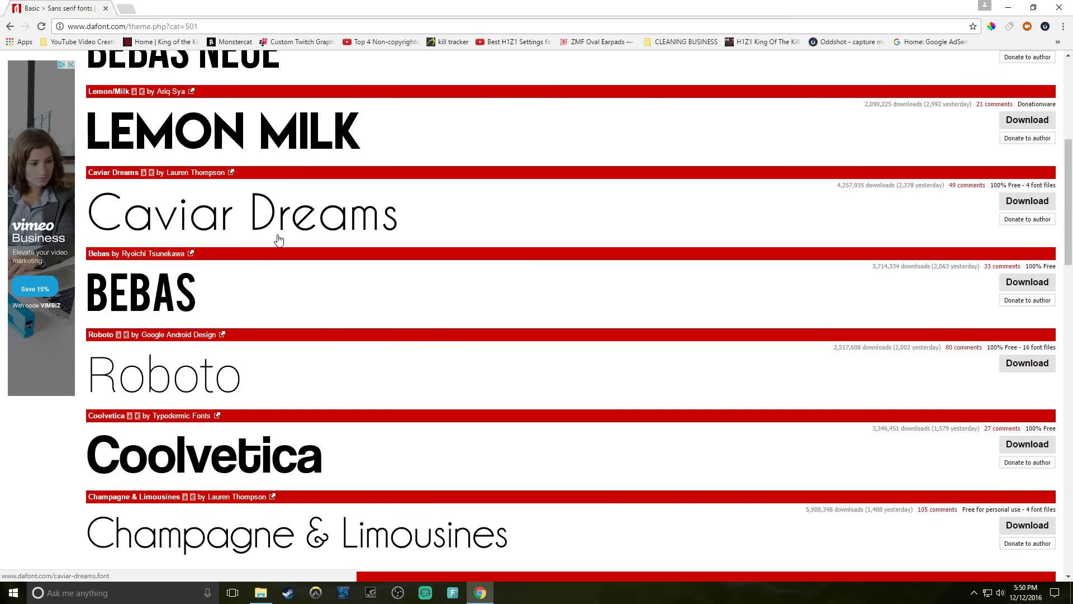
scroll(278, 239, "down", 1)
scroll(259, 326, "down", 2)
scroll(293, 258, "down", 10)
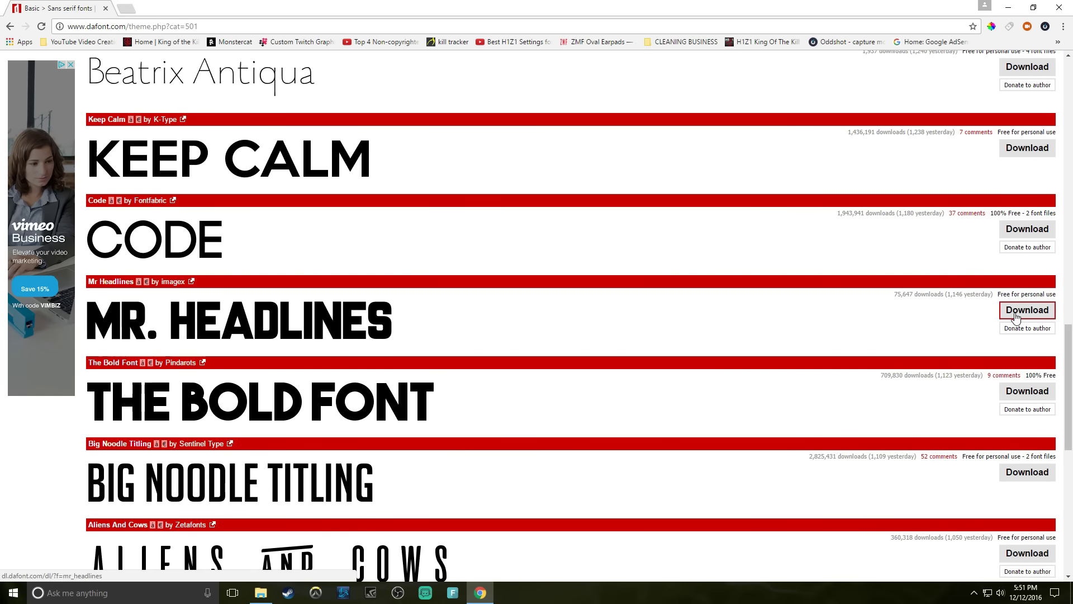
Open the desktop impact zip, copy its impact font file, and close the zip window.
left_click(1060, 8)
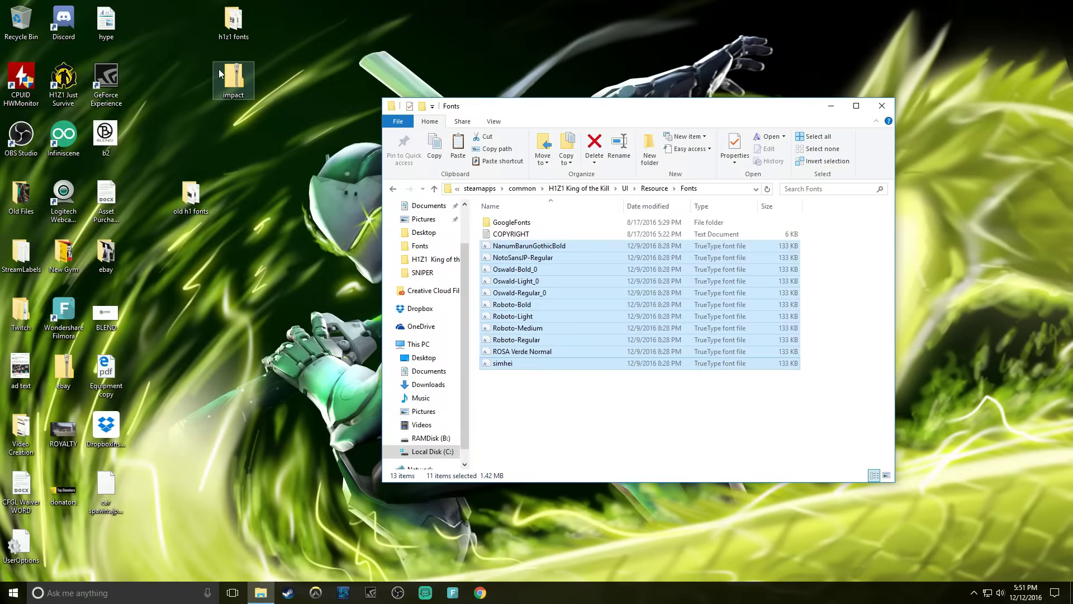
double_click(233, 75)
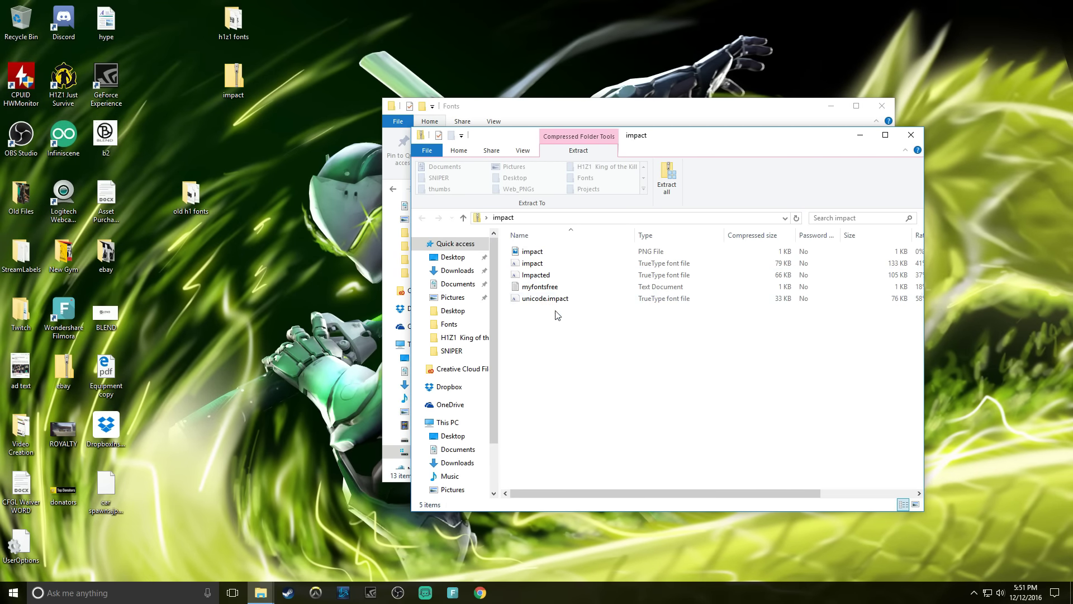
left_click(543, 265)
right_click(545, 267)
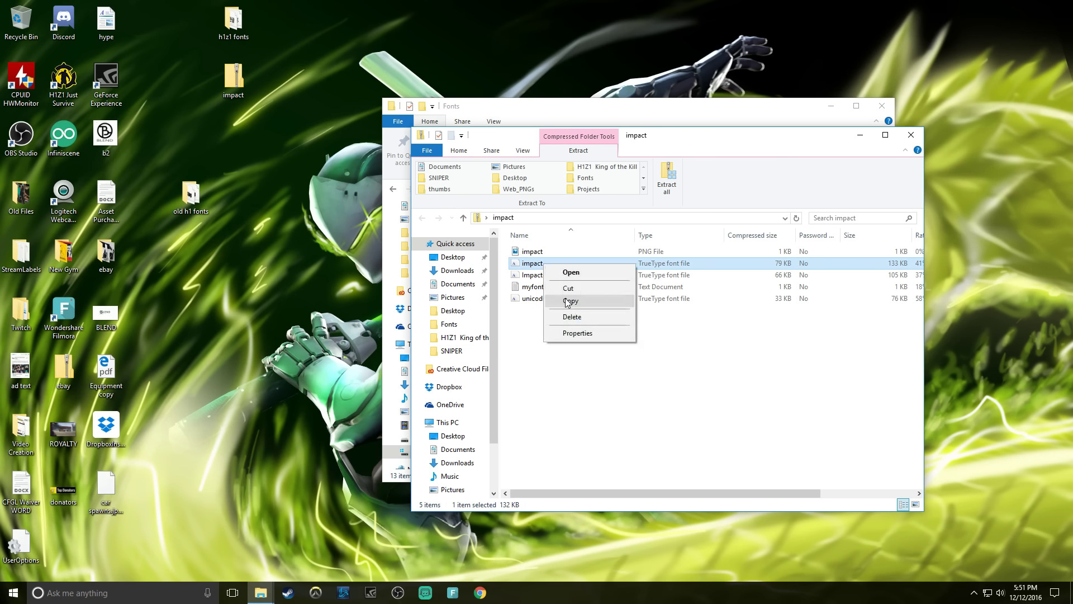
left_click(570, 300)
left_click(861, 134)
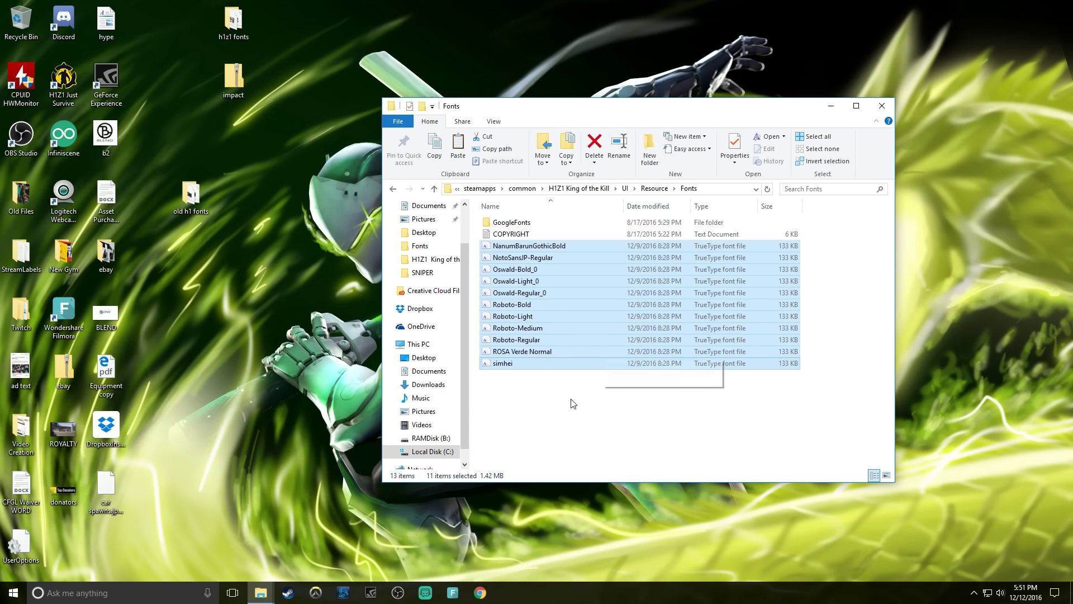
Delete the 11 original fonts and paste the impact font into the Fonts folder.
key("Delete")
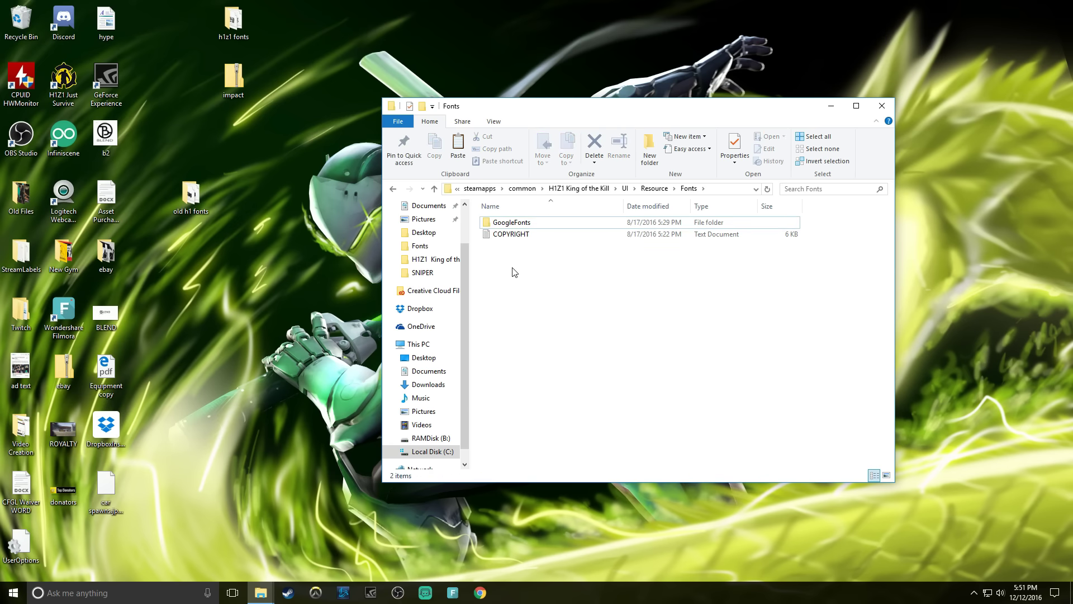
right_click(514, 272)
left_click(545, 346)
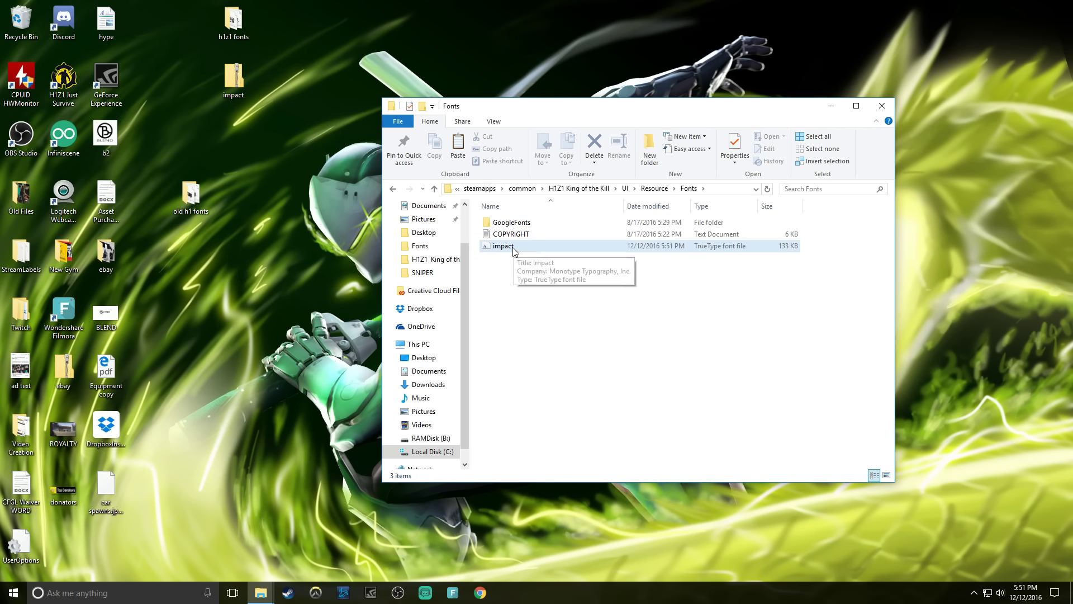
left_click(510, 250)
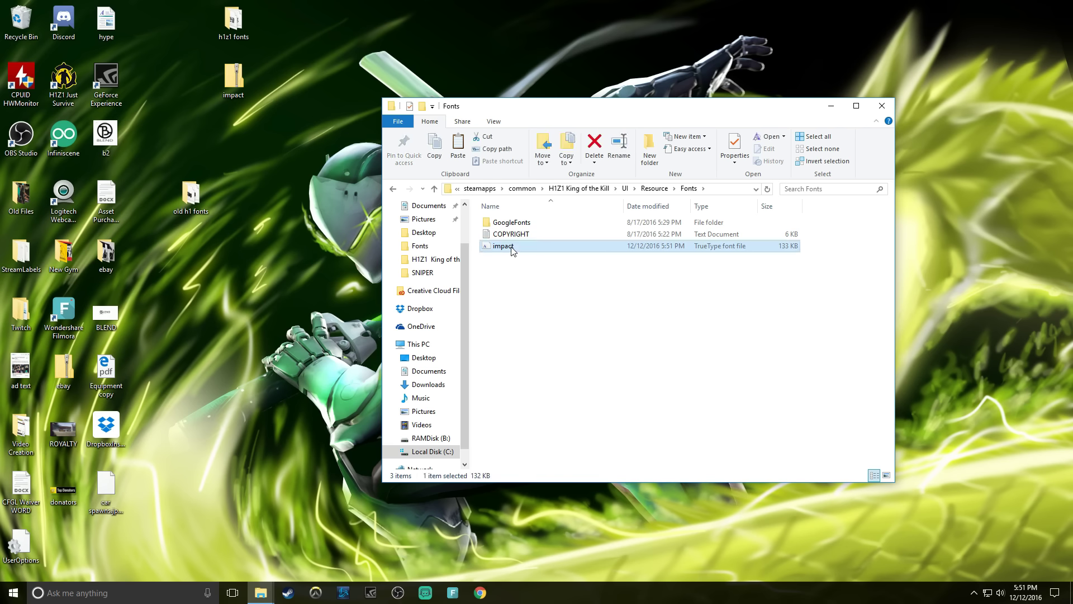
double_click(190, 197)
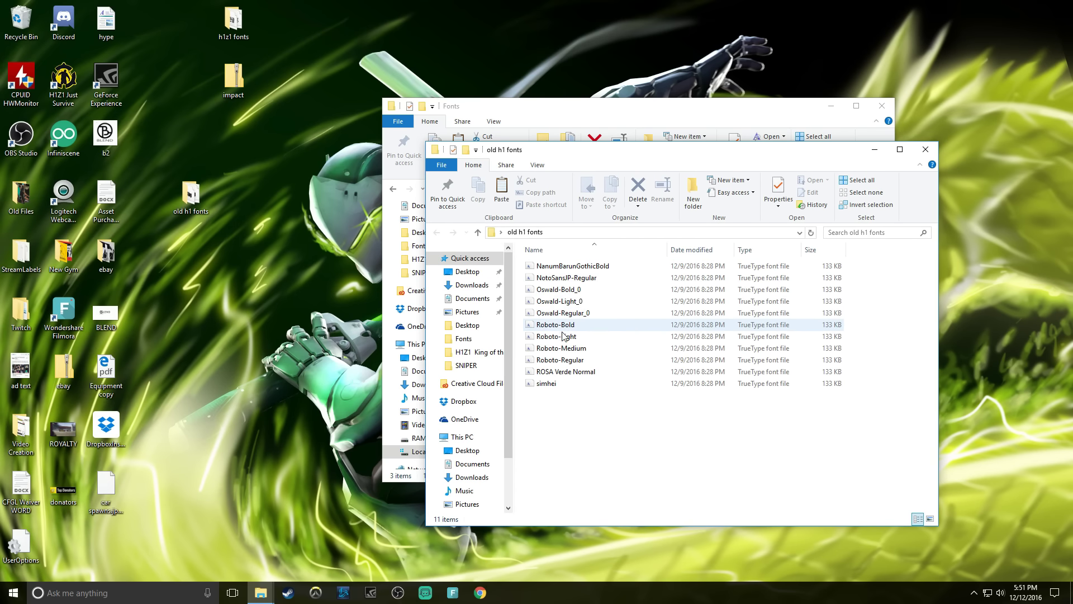
left_click(925, 151)
Duplicate impact ten times, creating 'impact - Copy' through 'impact - Copy (10)'.
right_click(515, 247)
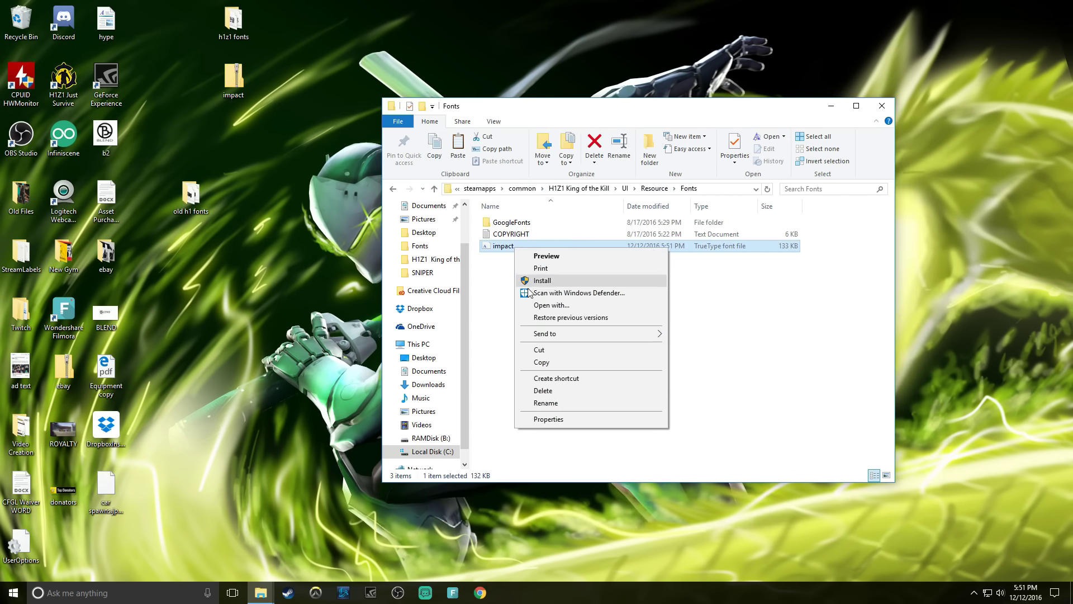
left_click(542, 361)
left_click(514, 298)
key("ctrl+v")
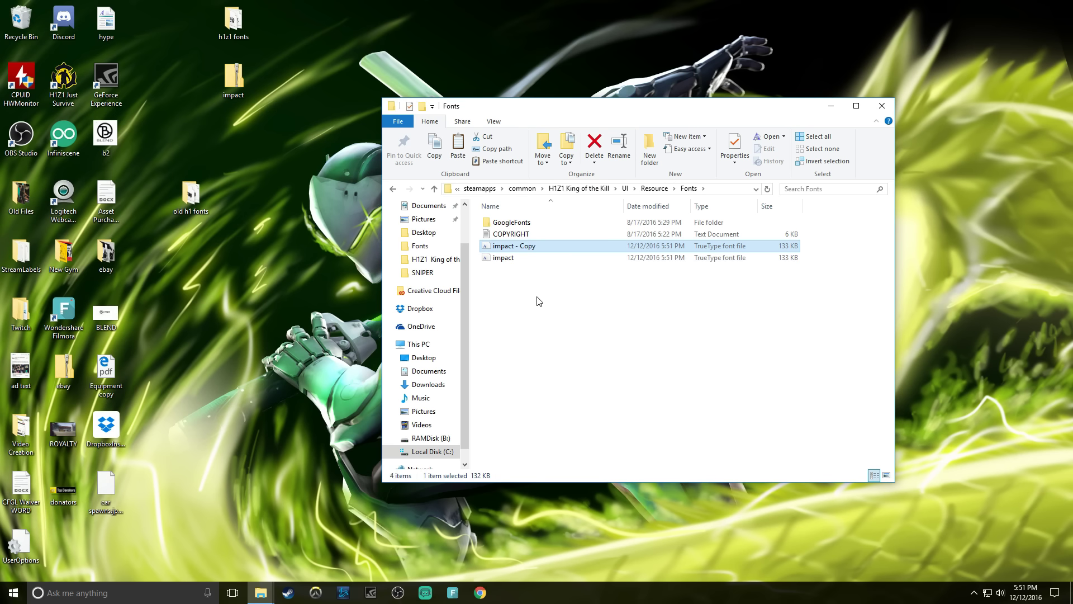
key("ctrl+v")
key("ctrl+v")
key("ctrl+v")
key("ctrl+v")
key("ctrl+v")
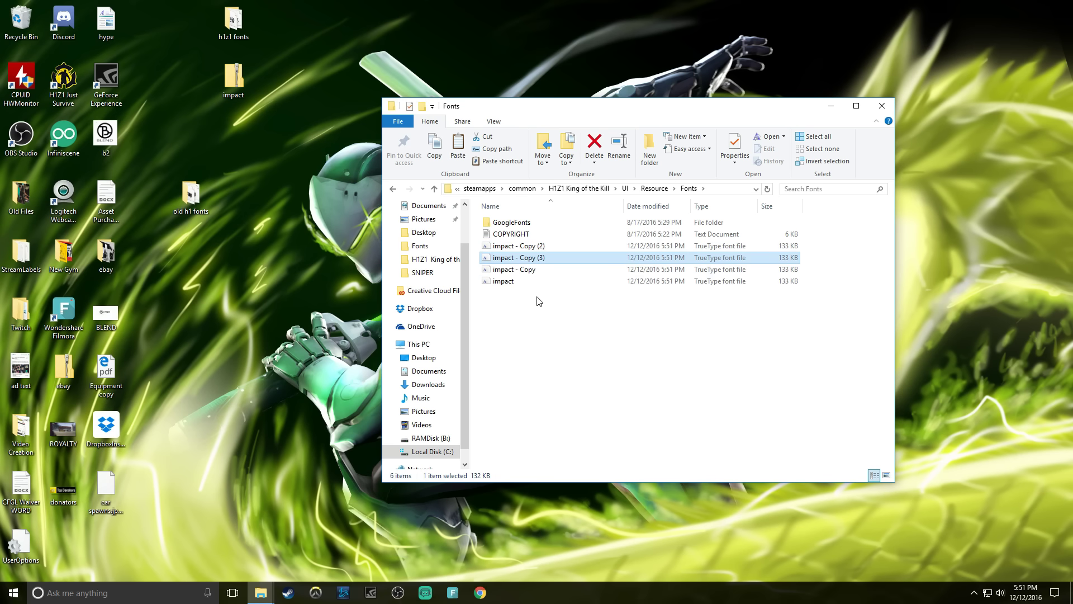
key("ctrl+v")
key("ctrl+v")
key("ctrl+v")
key("ctrl+v")
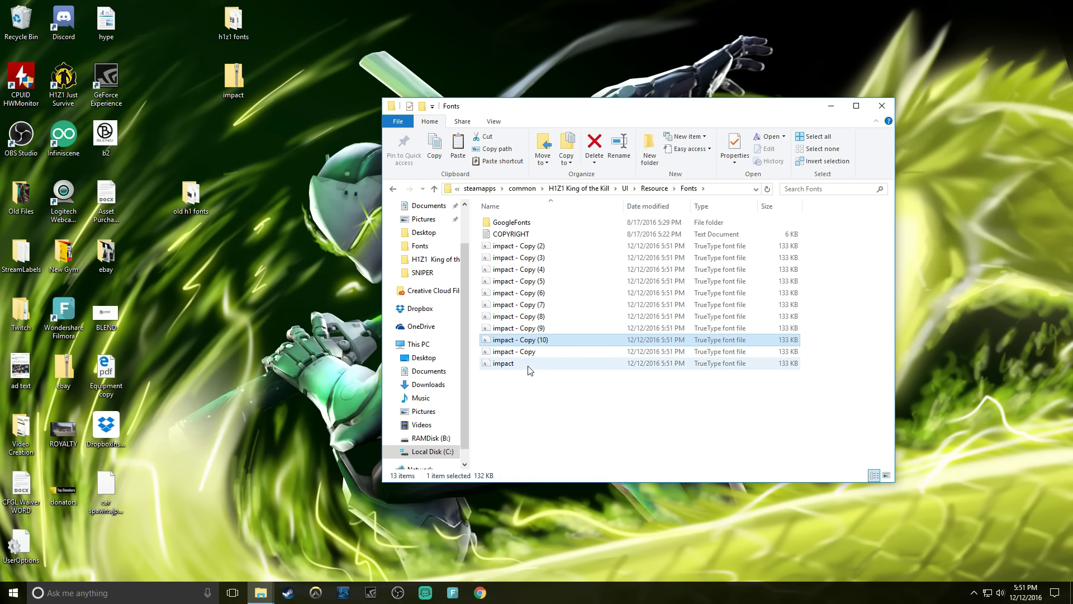
Open old h1 fonts and arrange it side by side with the game's Fonts window.
left_click(541, 408)
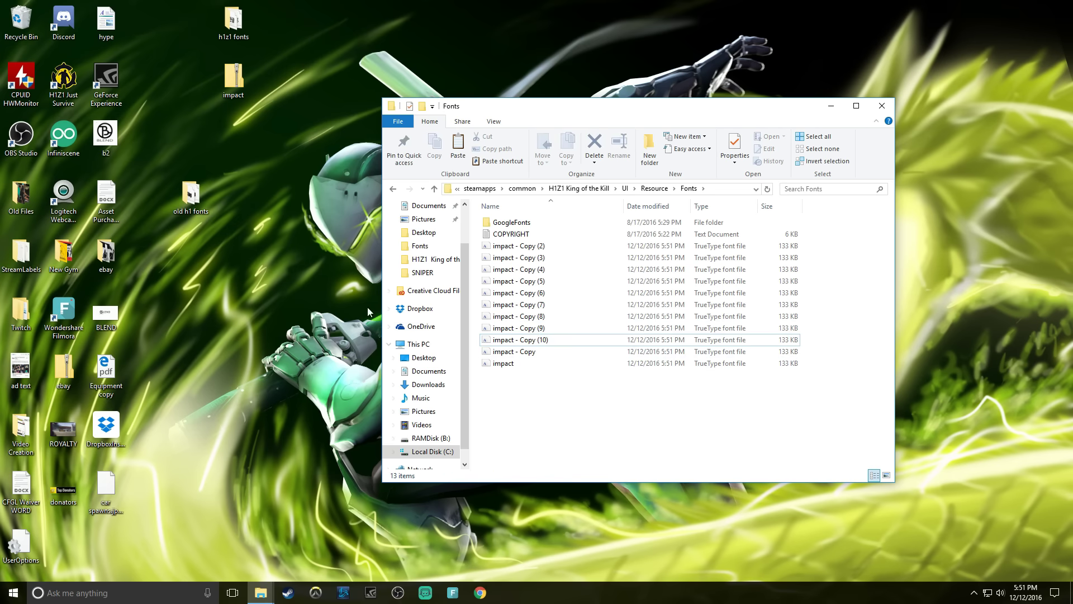
double_click(202, 196)
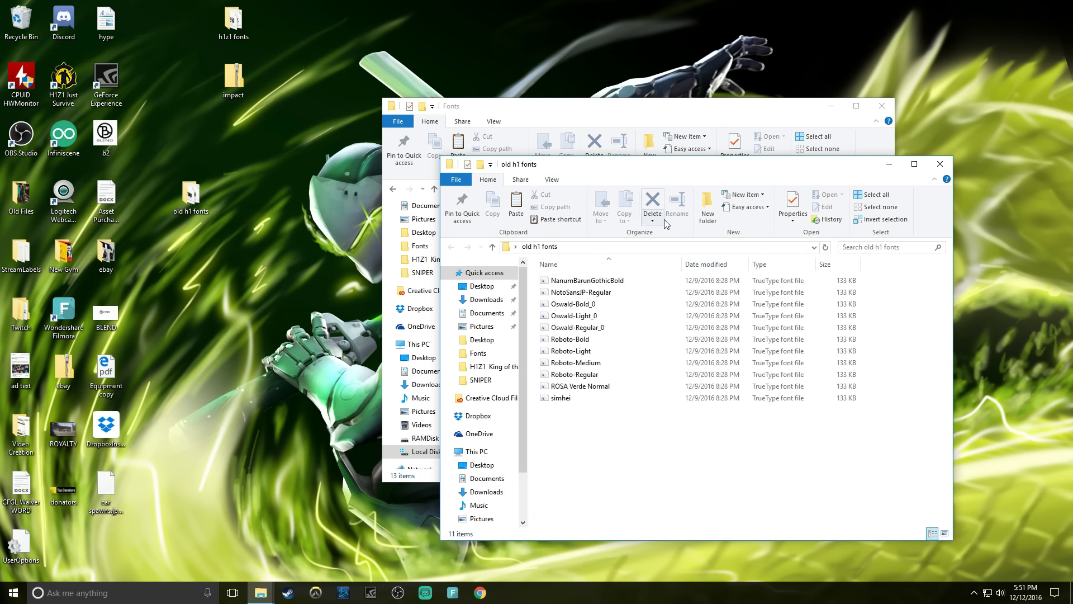
left_click_drag(681, 175, 395, 183)
left_click_drag(618, 106, 742, 93)
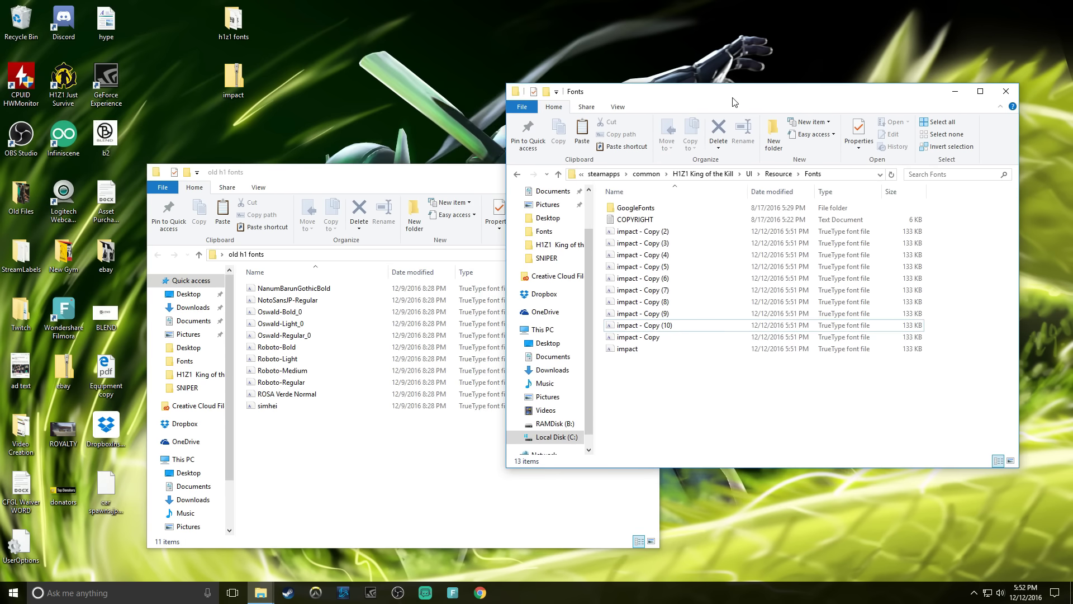
left_click(440, 185)
left_click_drag(401, 174, 284, 168)
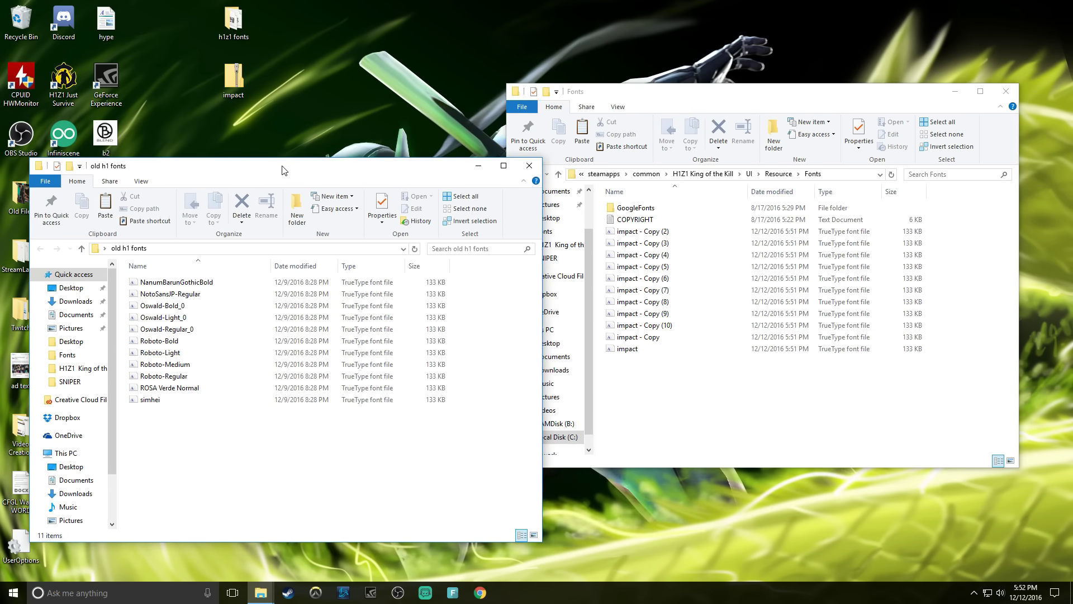
left_click_drag(699, 99, 743, 98)
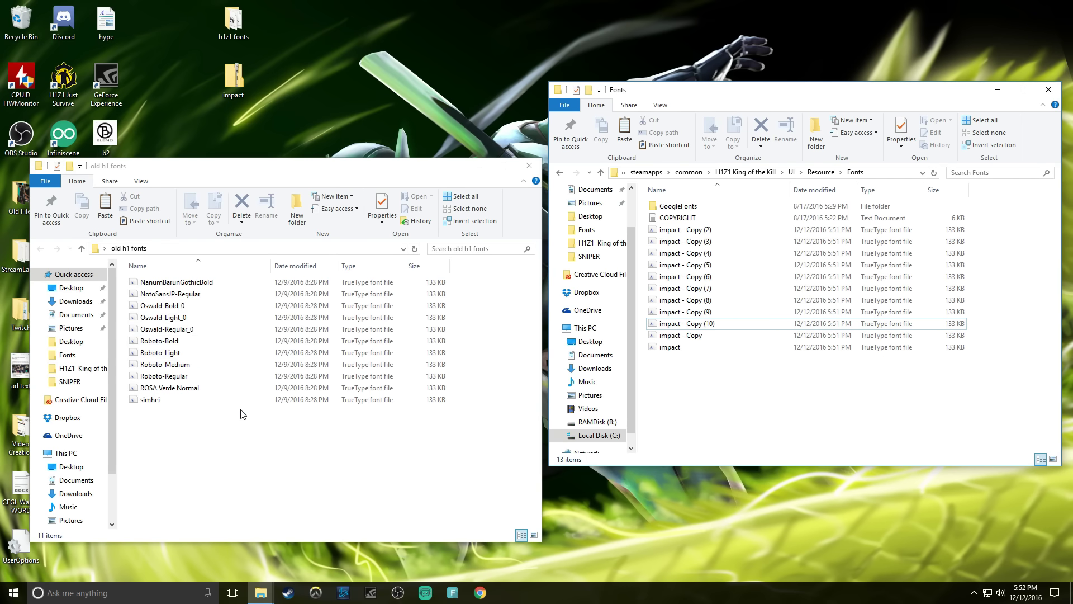
Rename the original impact file in Fonts to 'simhei'.
left_click(161, 399)
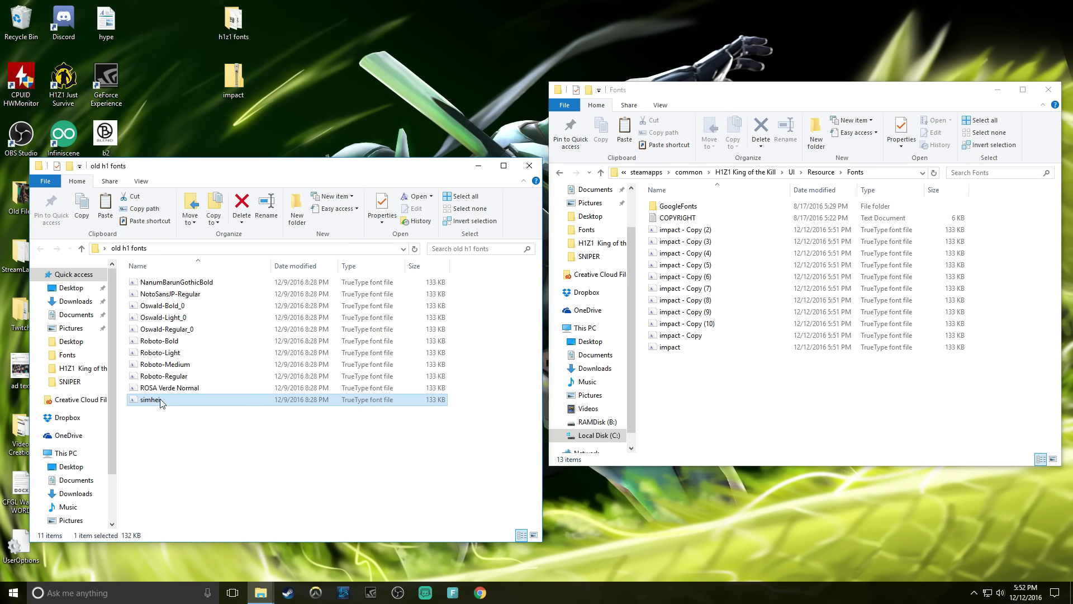
right_click(160, 398)
left_click(193, 374)
left_click(681, 347)
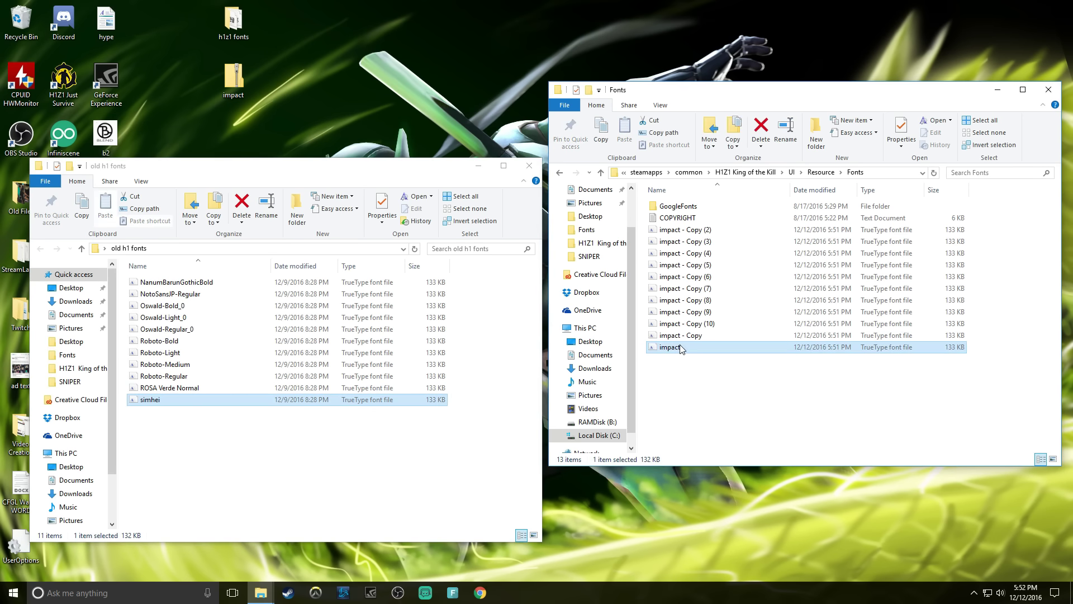
right_click(683, 350)
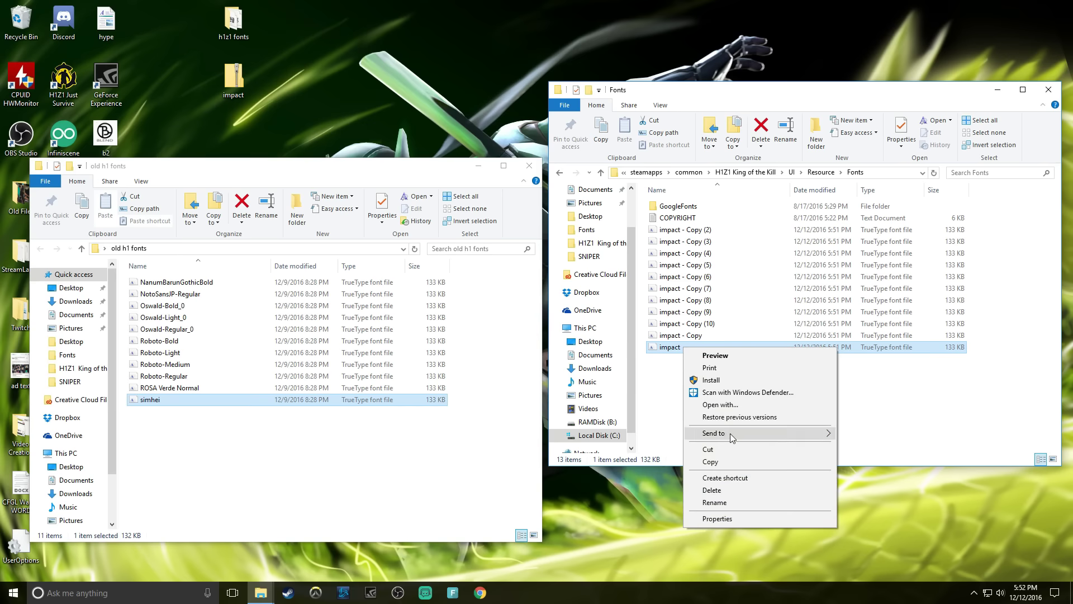
left_click(728, 499)
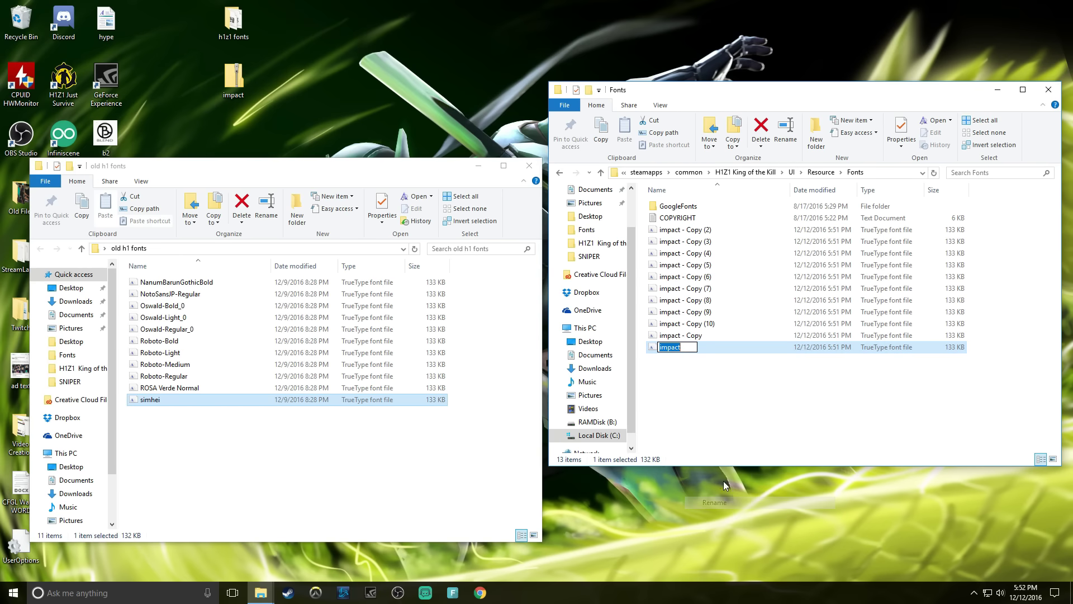
type("simhei")
left_click(729, 405)
Rename 'impact - Copy' to 'ROSA Verde Normal', then select all the Impact copies.
left_click(190, 393)
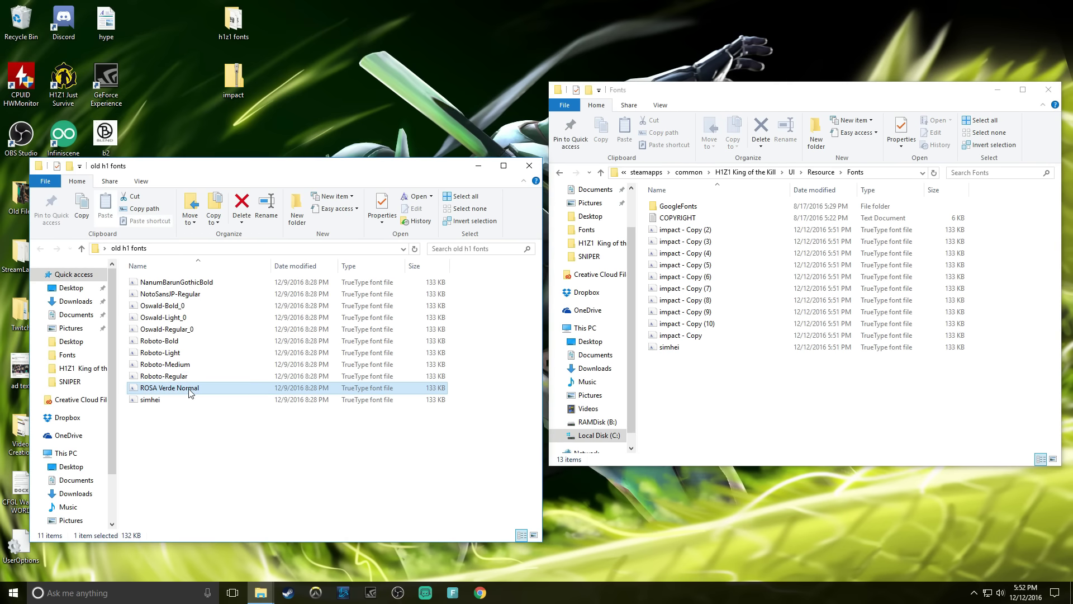
right_click(190, 392)
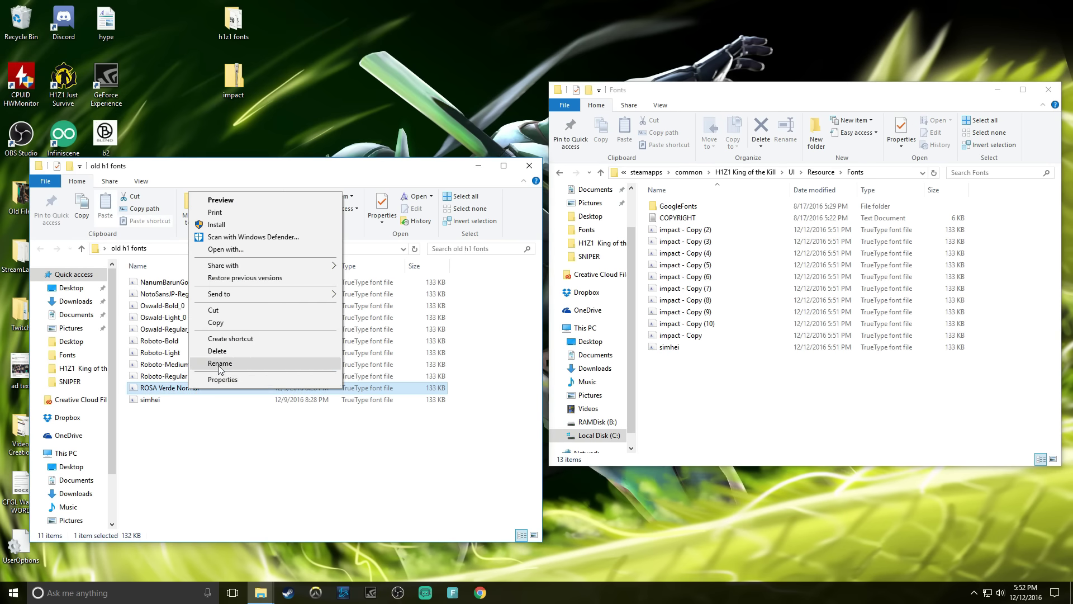
left_click(219, 363)
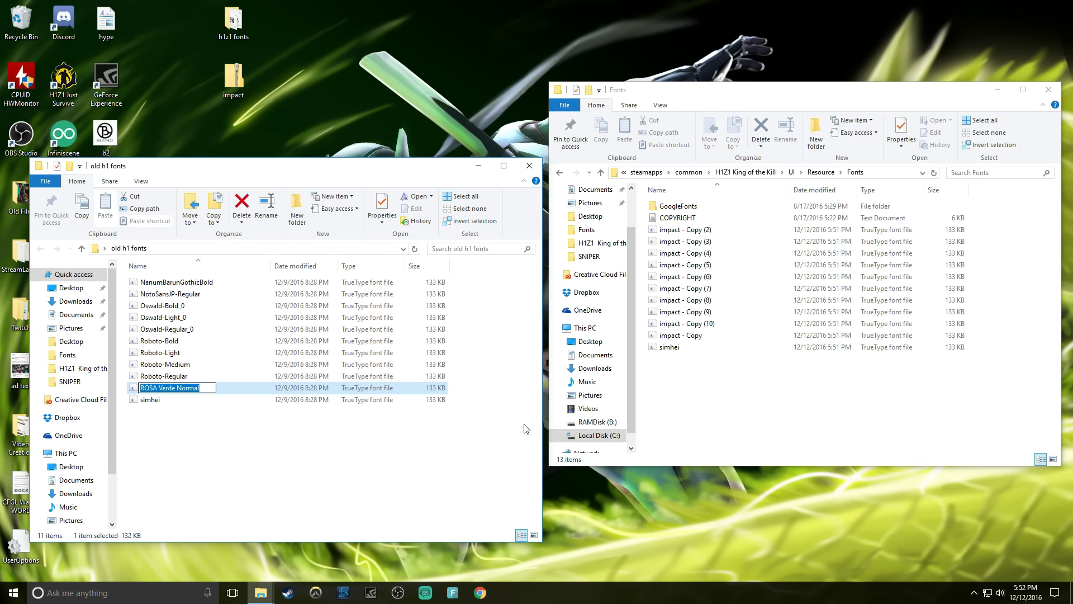
left_click(697, 339)
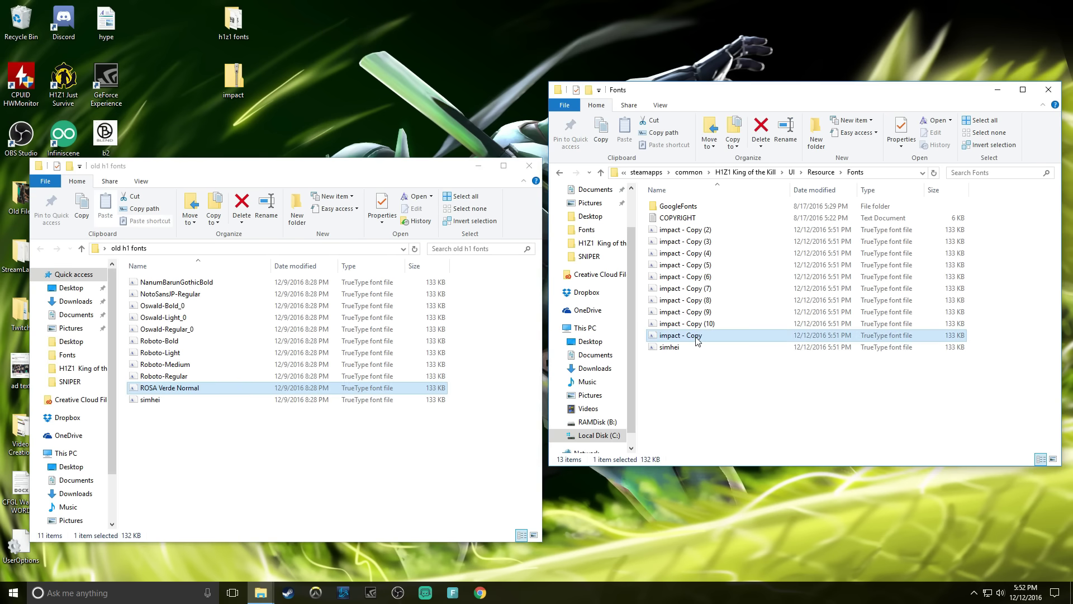
right_click(697, 339)
left_click(727, 492)
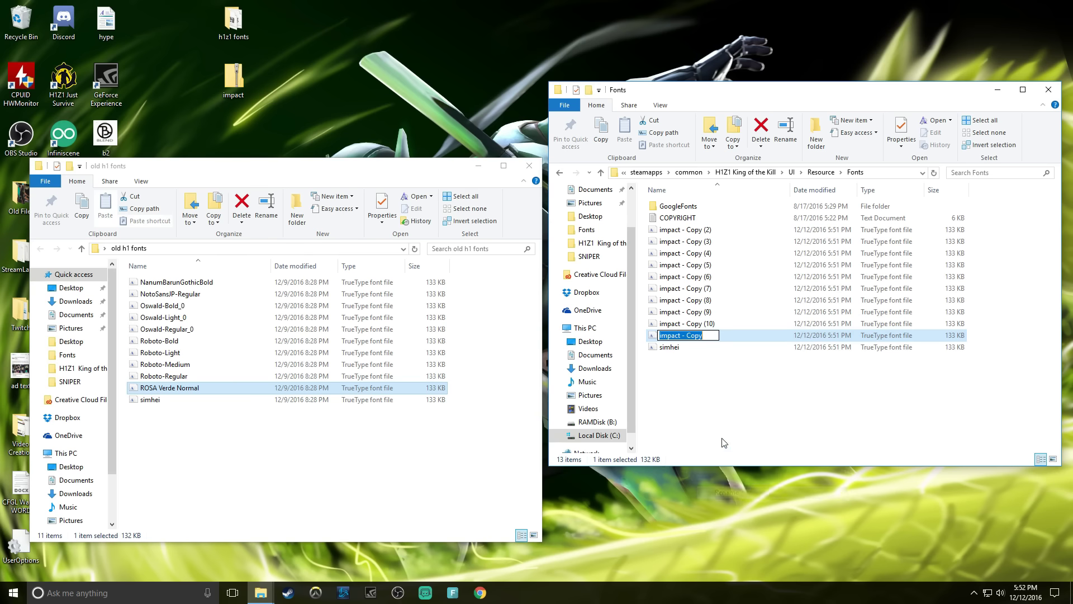
key("ctrl+v")
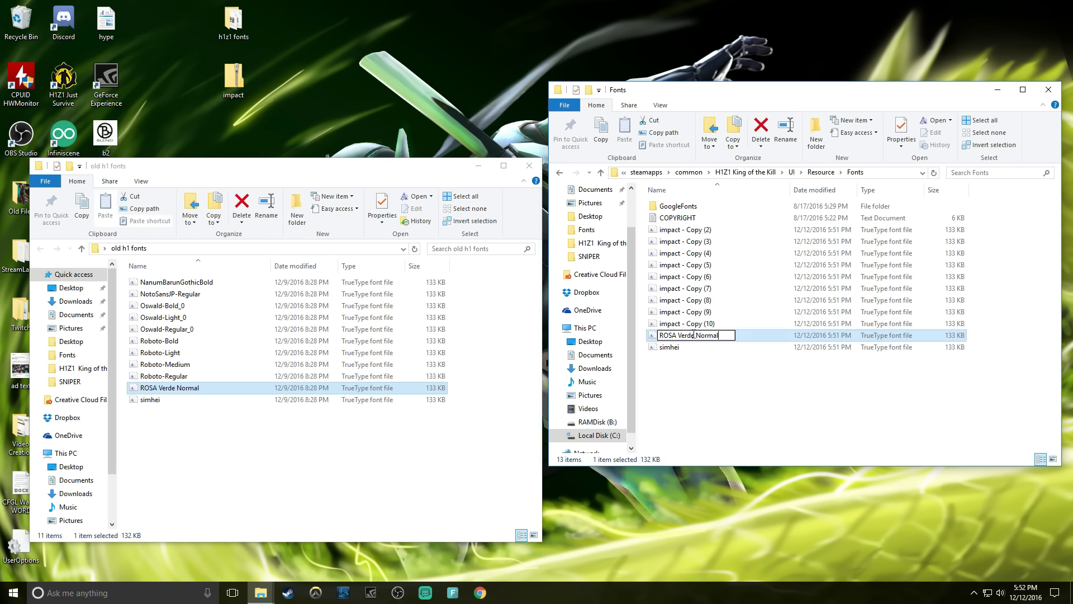
left_click(687, 352)
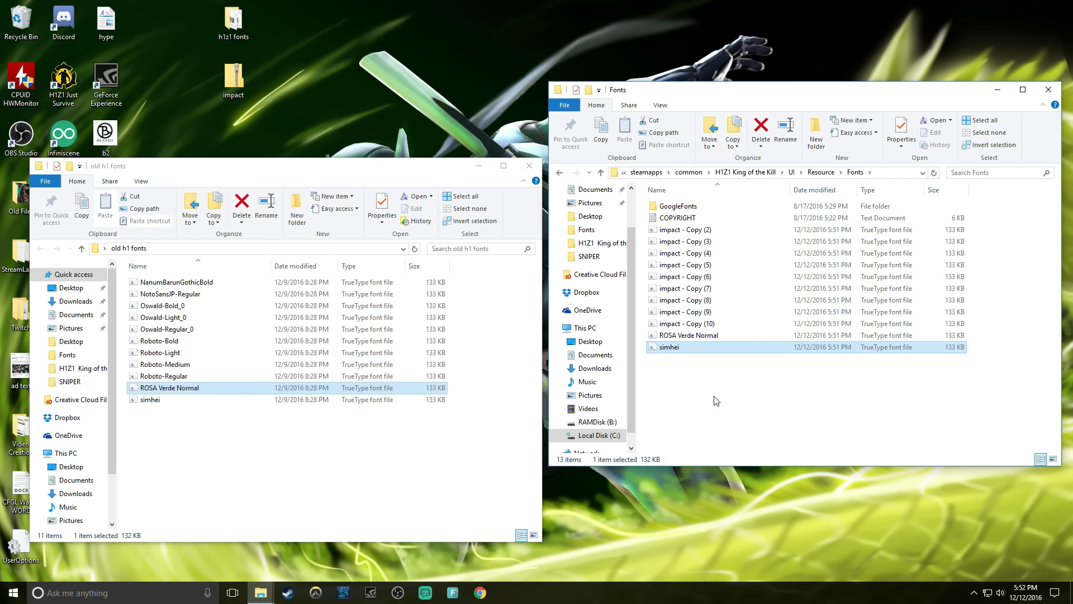
key("shift+Up")
key("shift+Up")
key("shift+Up")
key("shift+Up")
key("shift+Up")
key("shift+Up")
key("shift+Up")
key("shift+Up")
key("shift+Up")
key("shift+Up")
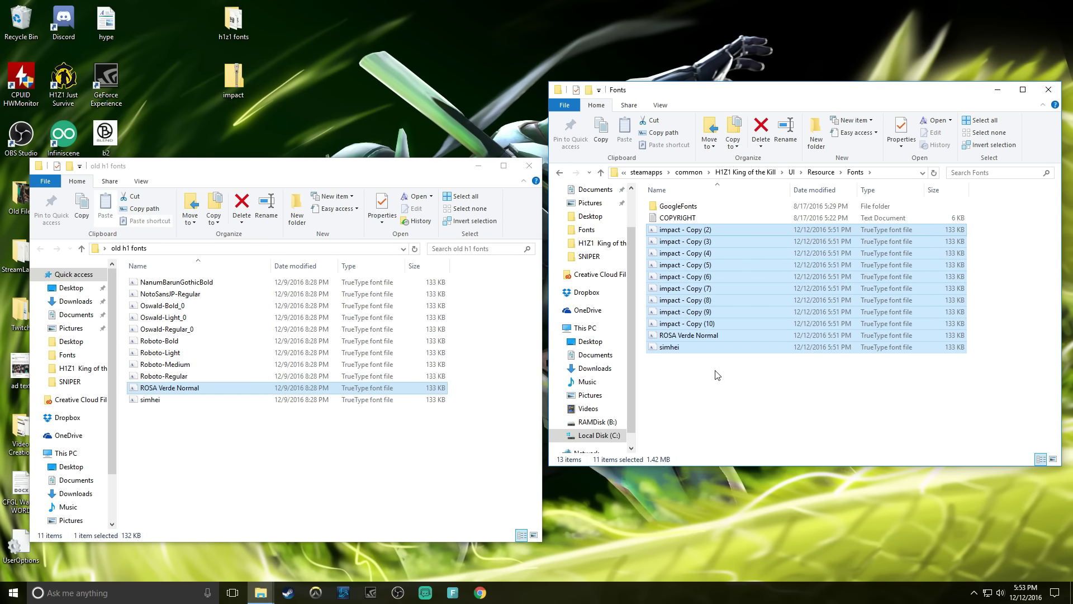
Delete the selected Fonts files, paste the 11 old h1 fonts files into Fonts, and close old h1 fonts.
key("Delete")
left_click(179, 282)
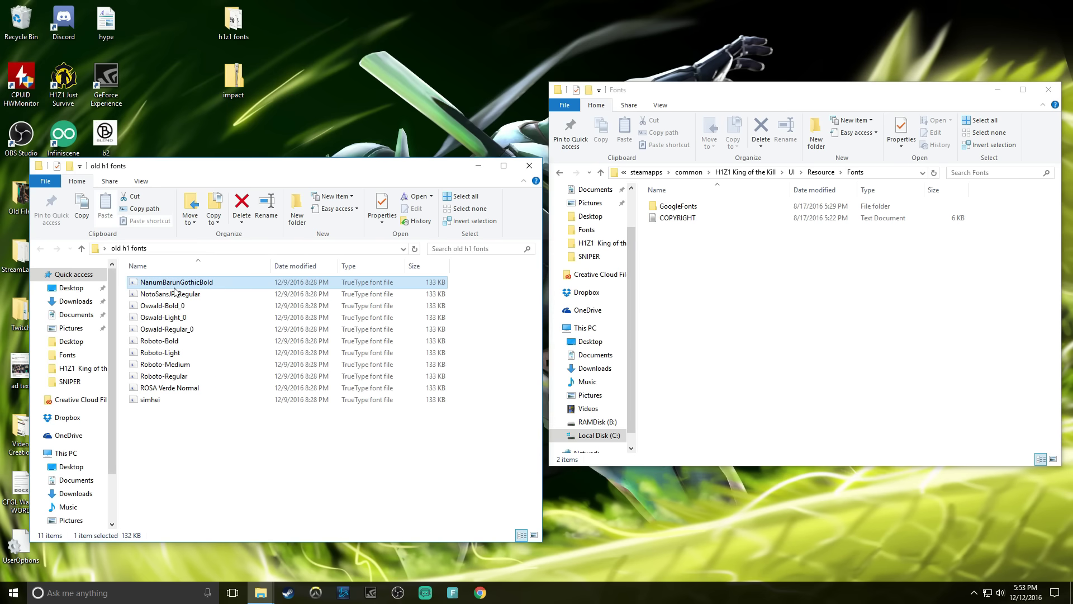
key("shift+Down")
key("shift+Down")
key("shift+Down")
key("shift+Down")
key("shift+Down")
key("shift+Down")
key("shift+Down")
key("shift+Down")
key("shift+Down")
key("shift+Down")
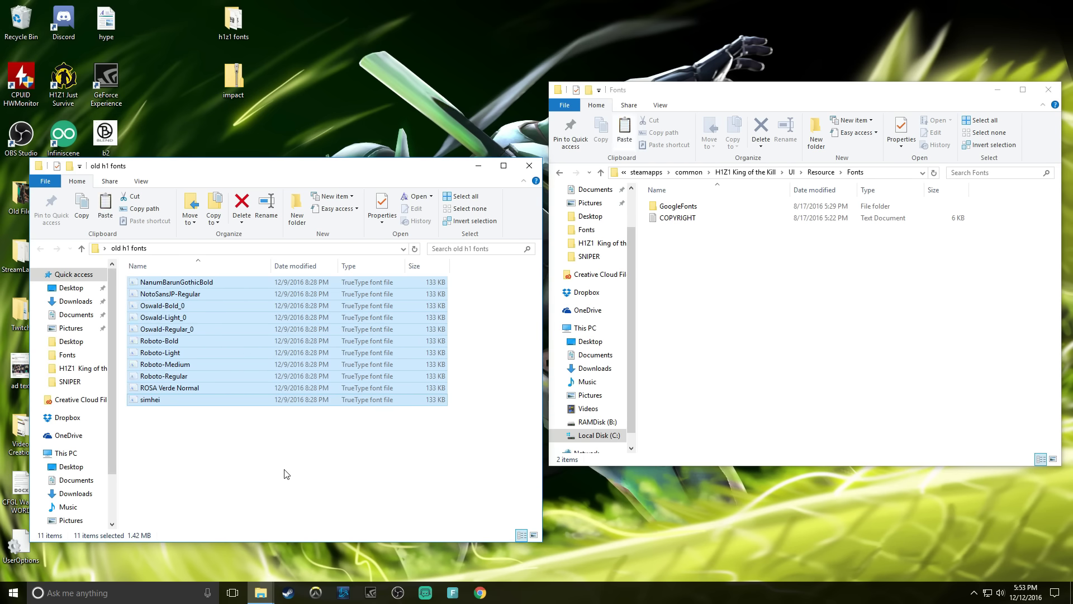
left_click(689, 328)
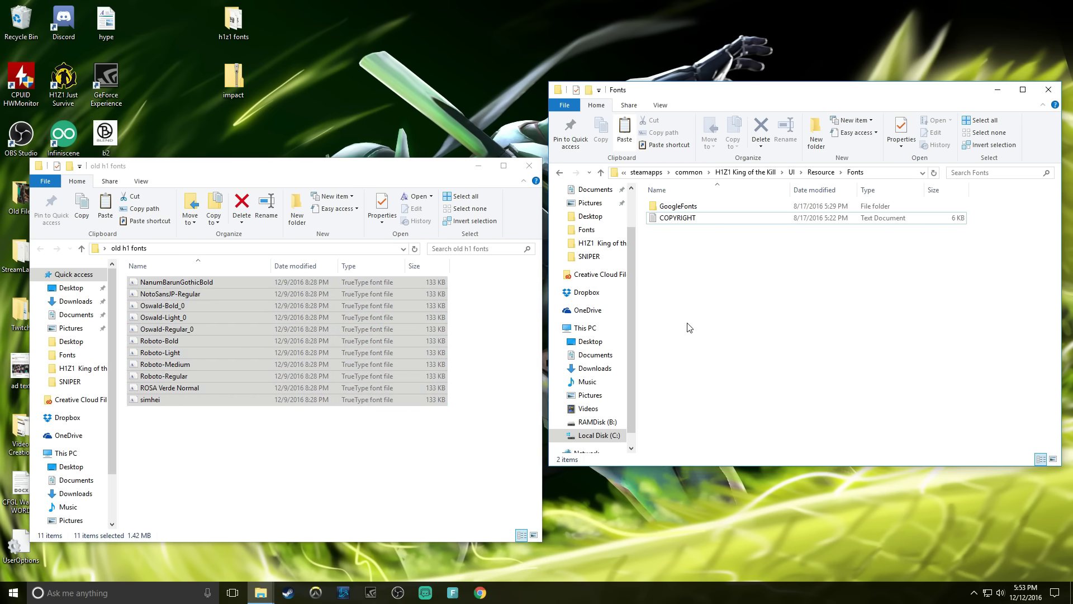
key("ctrl+v")
left_click(529, 165)
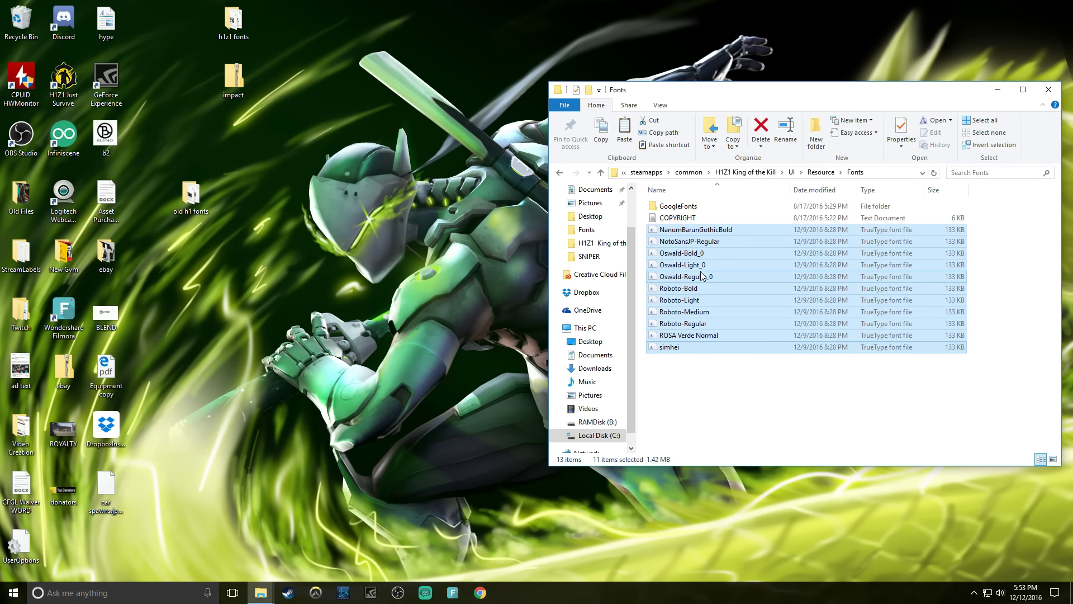
left_click_drag(799, 94, 484, 73)
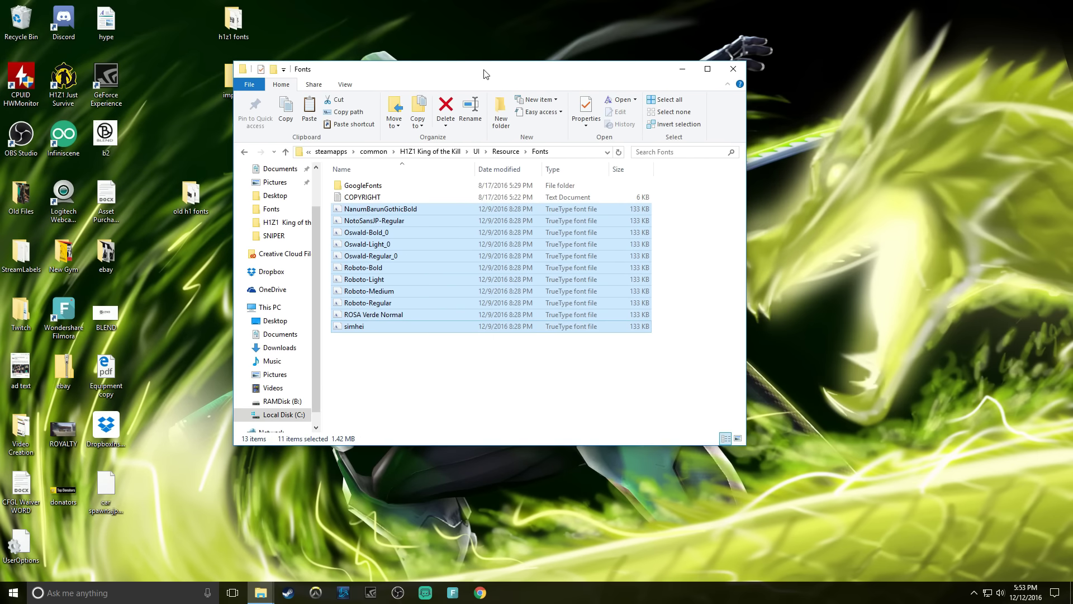
left_click(493, 360)
Launch H1Z1: King of the Kill from Steam's taskbar jump list, briefly checking the h1z1 fonts folder.
left_click(733, 69)
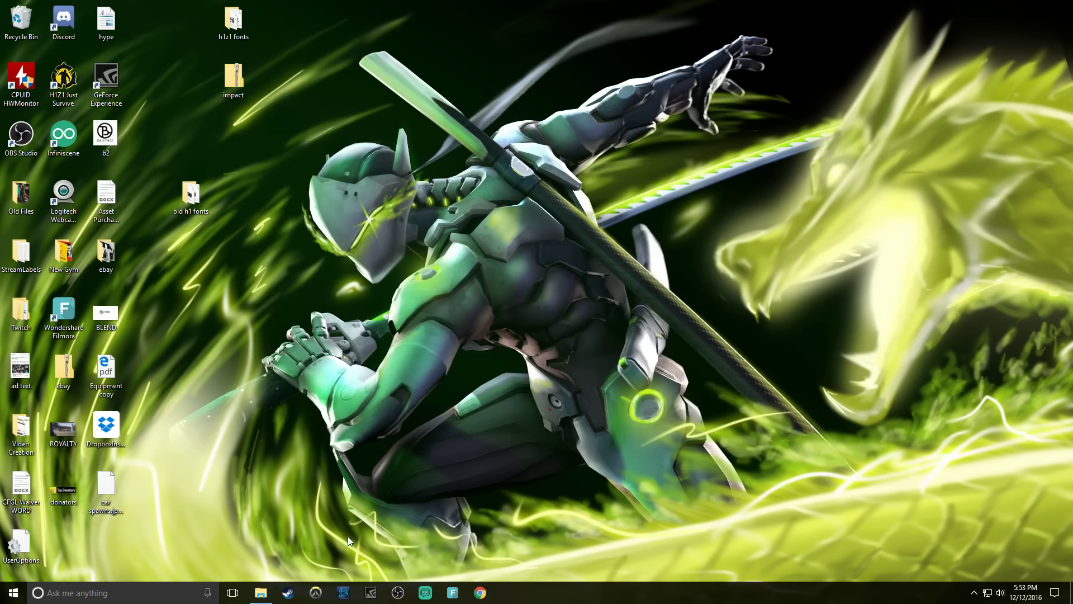
right_click(288, 592)
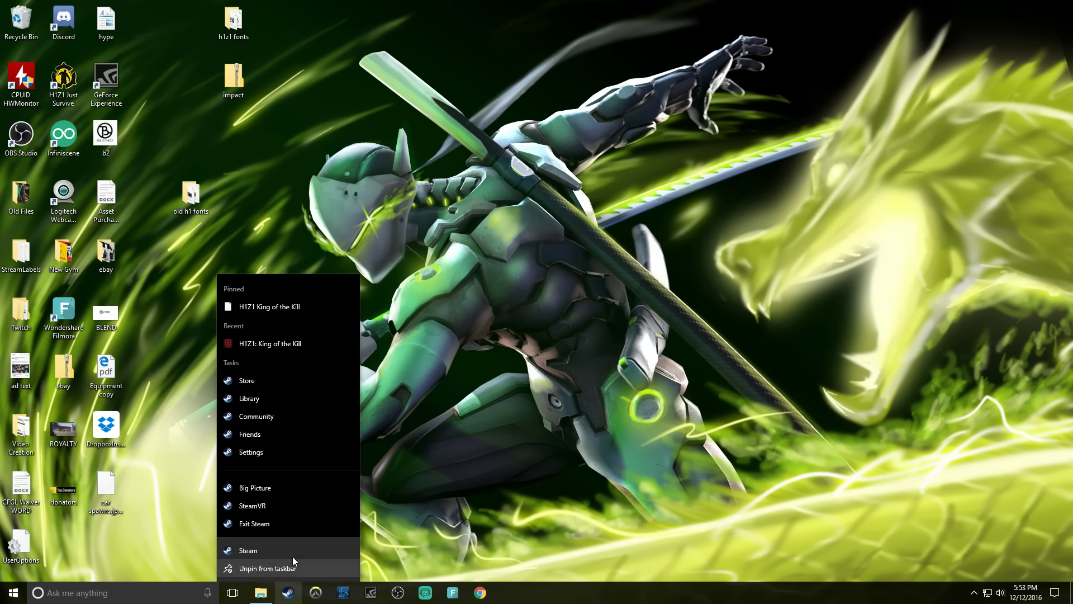
left_click(261, 343)
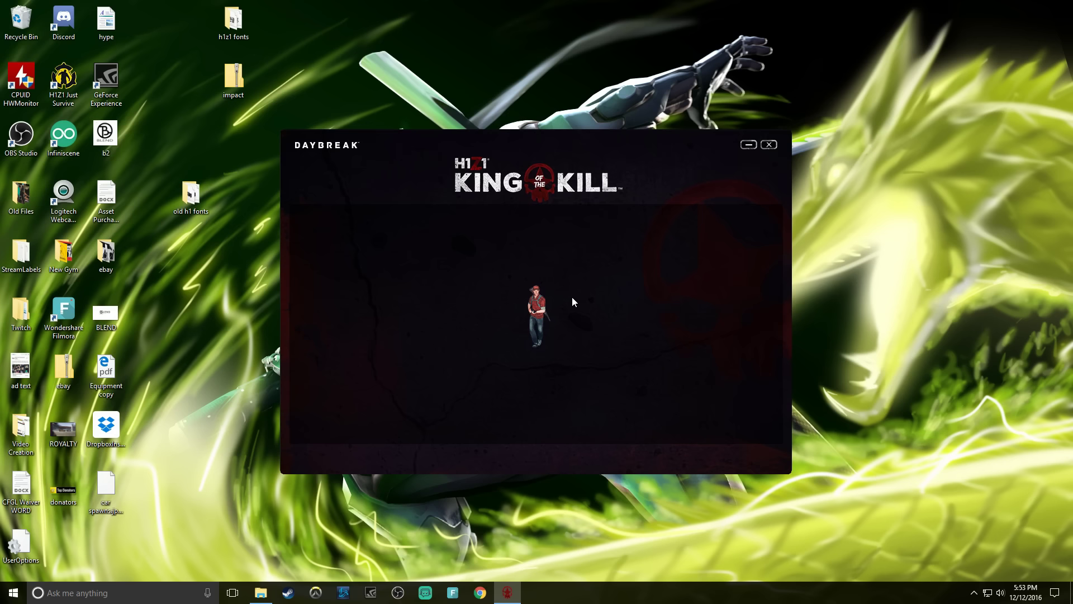
double_click(234, 21)
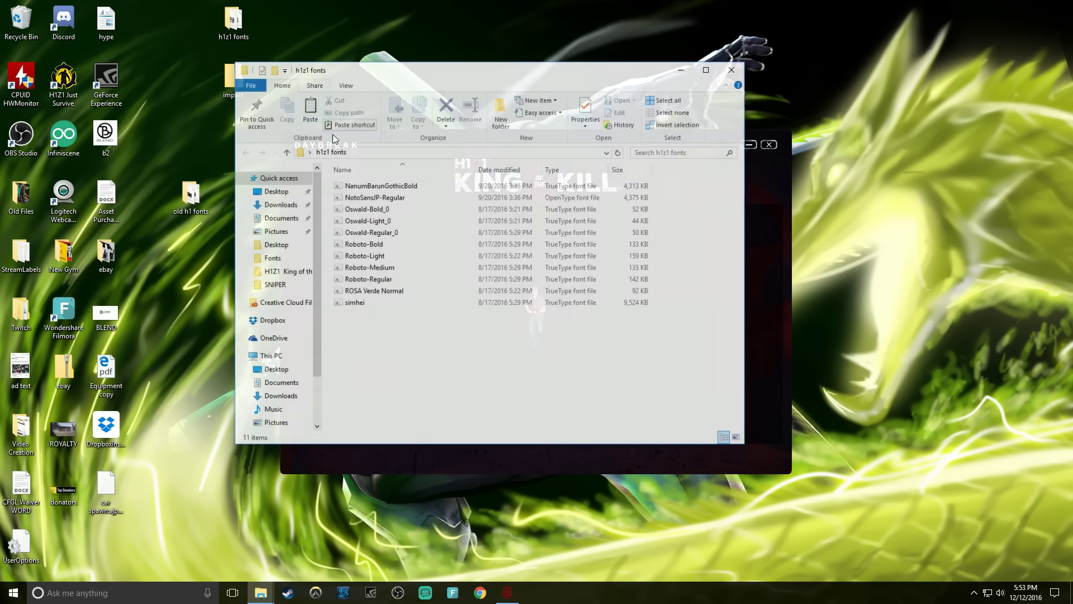
left_click(734, 71)
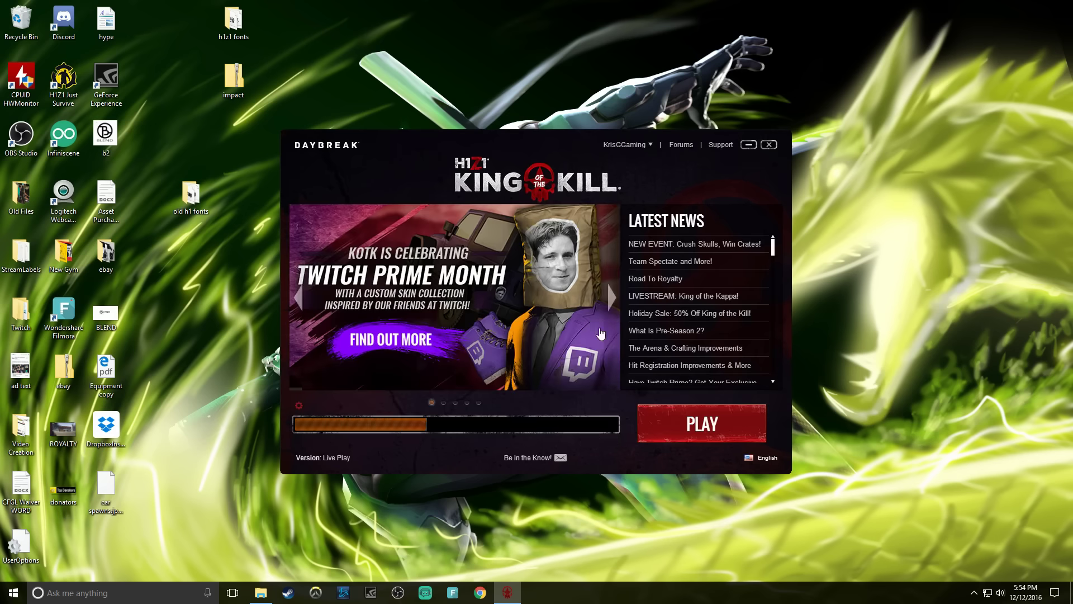
Hit PLAY in the launcher and wait for the main menu lobby, now rendered in Impact.
left_click(699, 424)
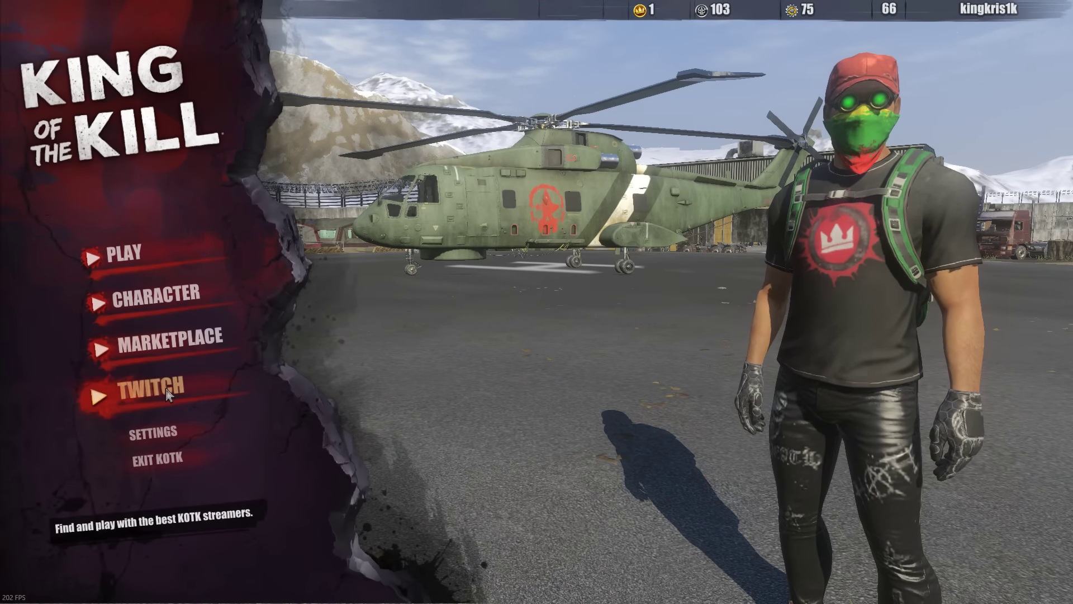
mouse_move(744, 14)
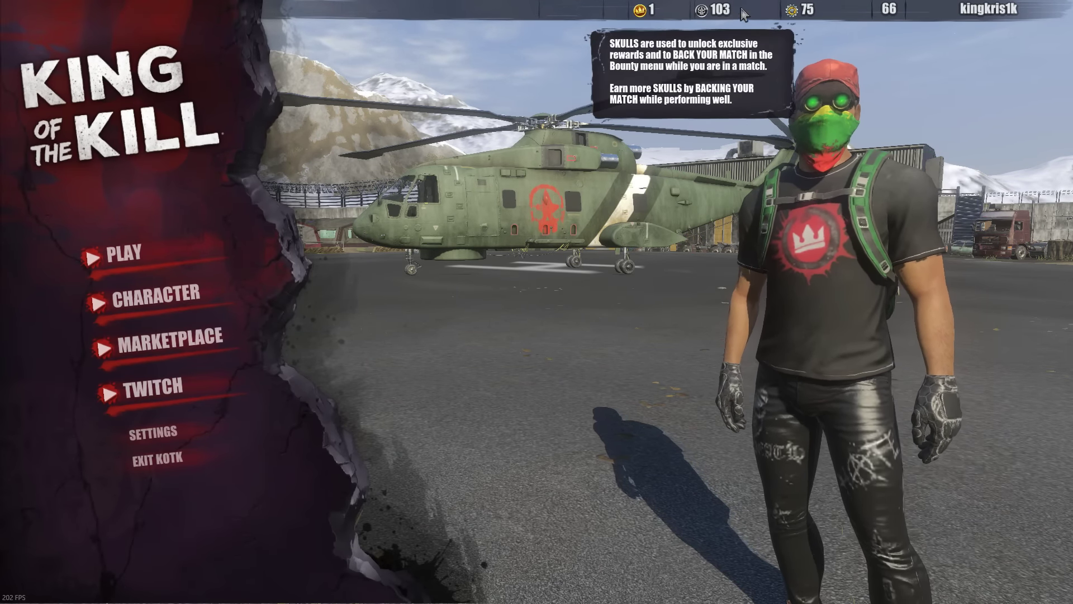